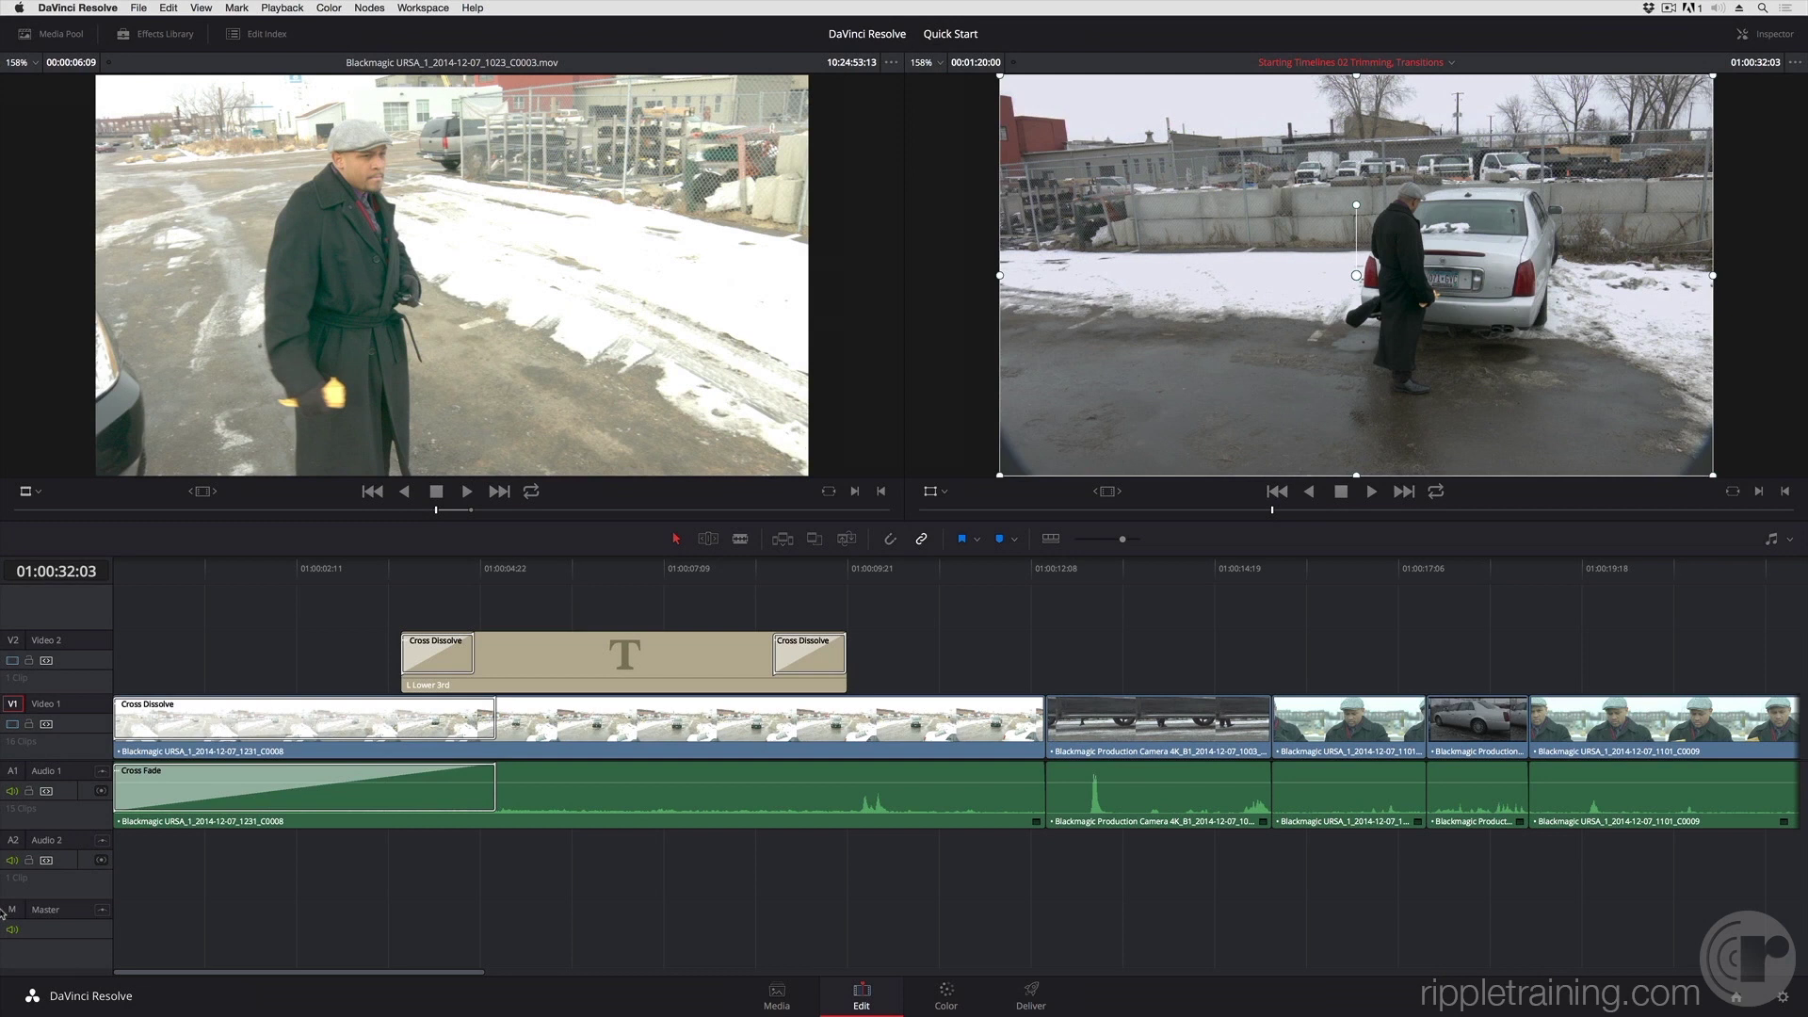
Step: Play the edit, then show the snowy parking-lot clip 01 in the Color page viewer
click(438, 576)
key(space)
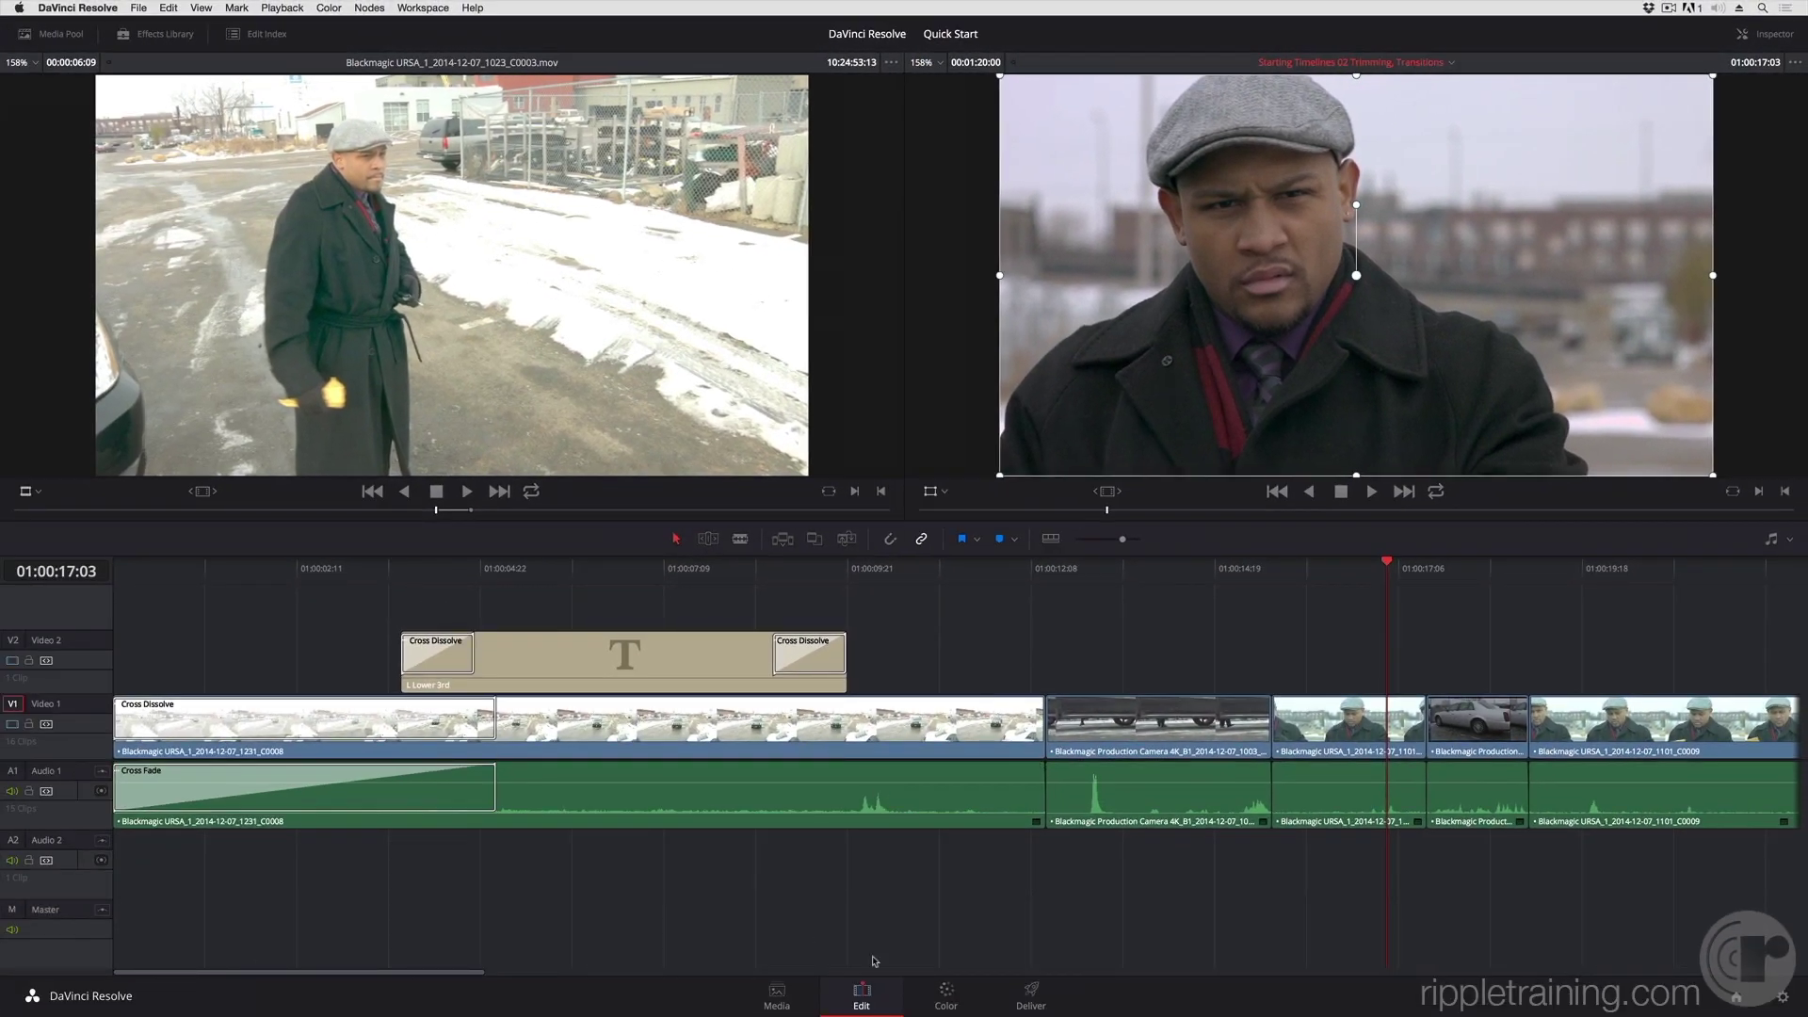
click(946, 997)
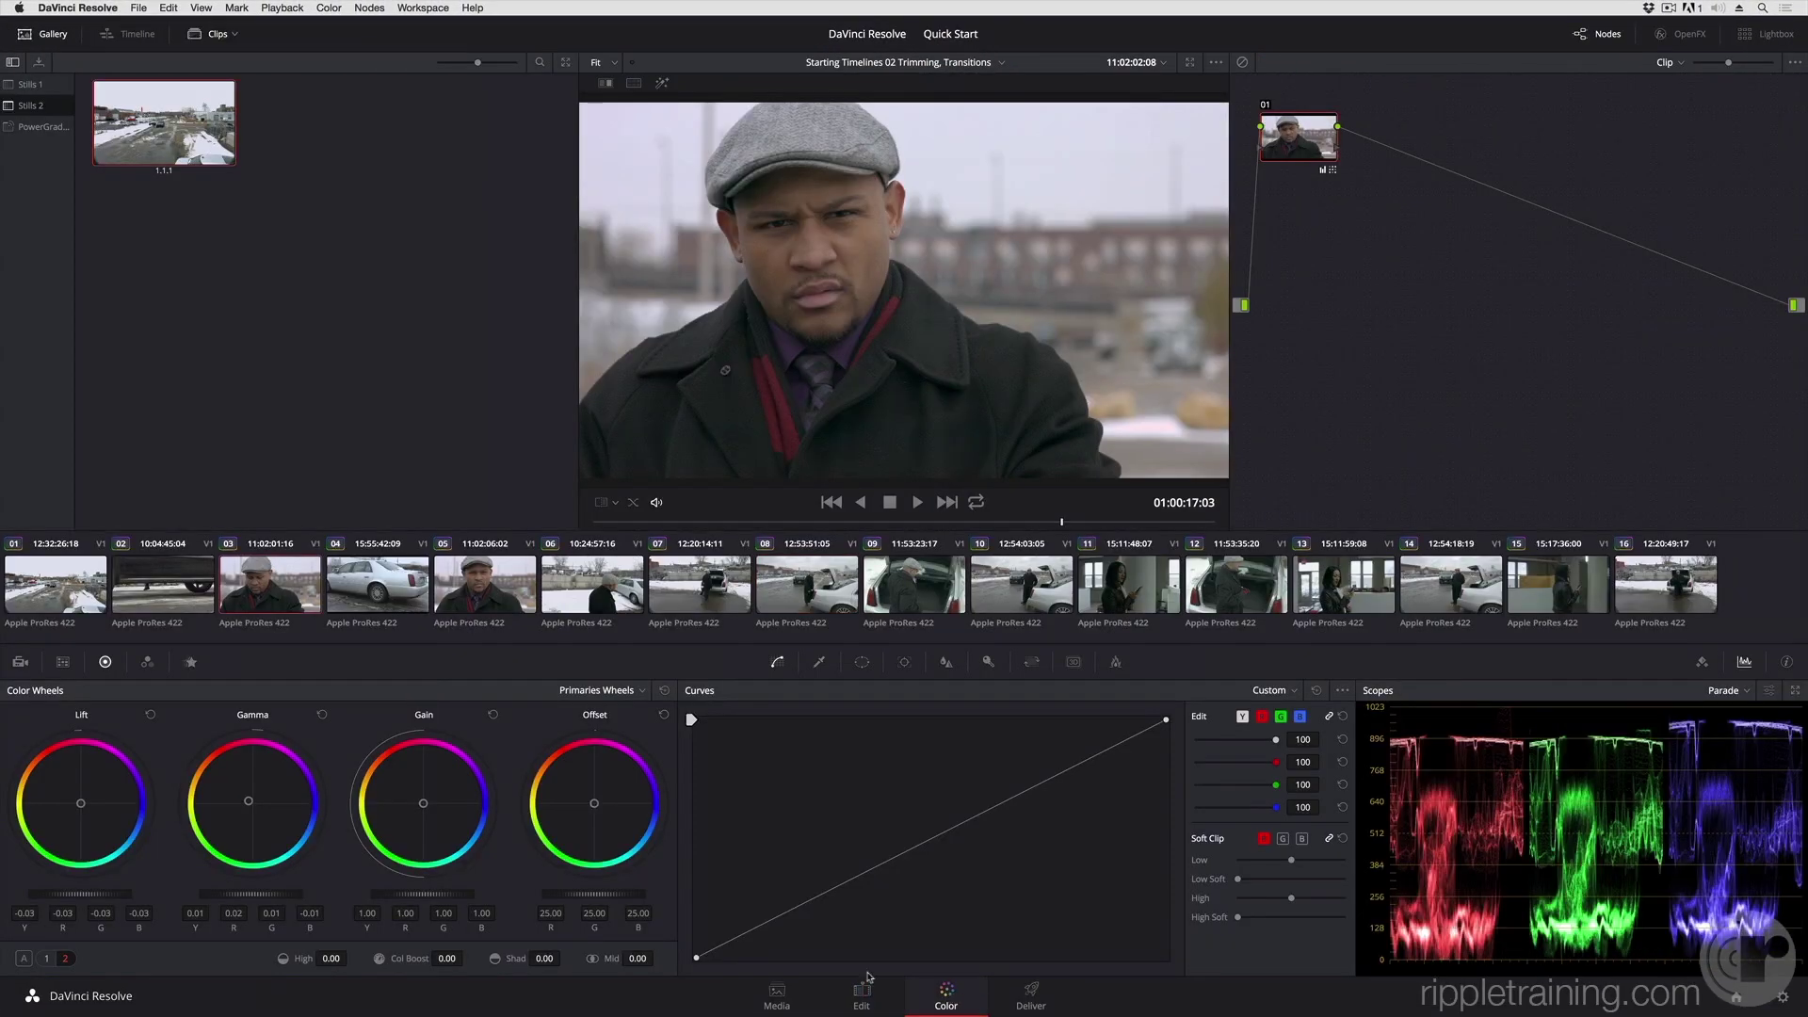
click(51, 592)
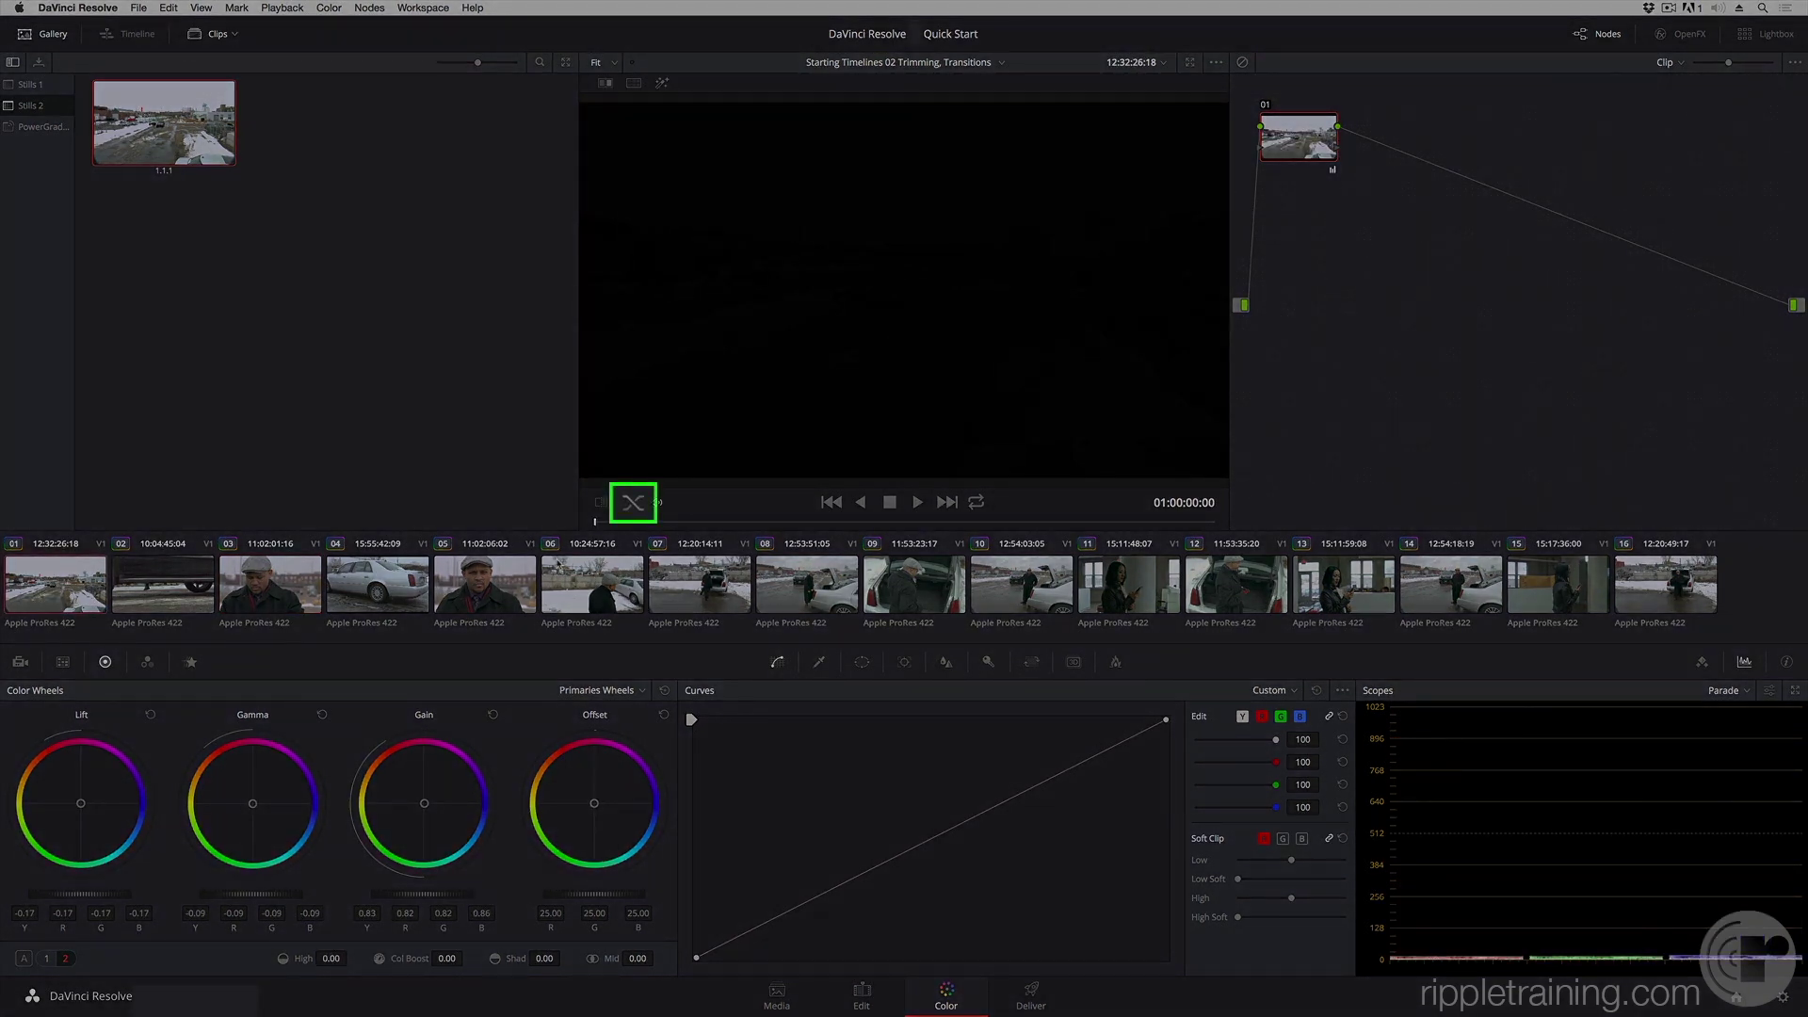
click(632, 506)
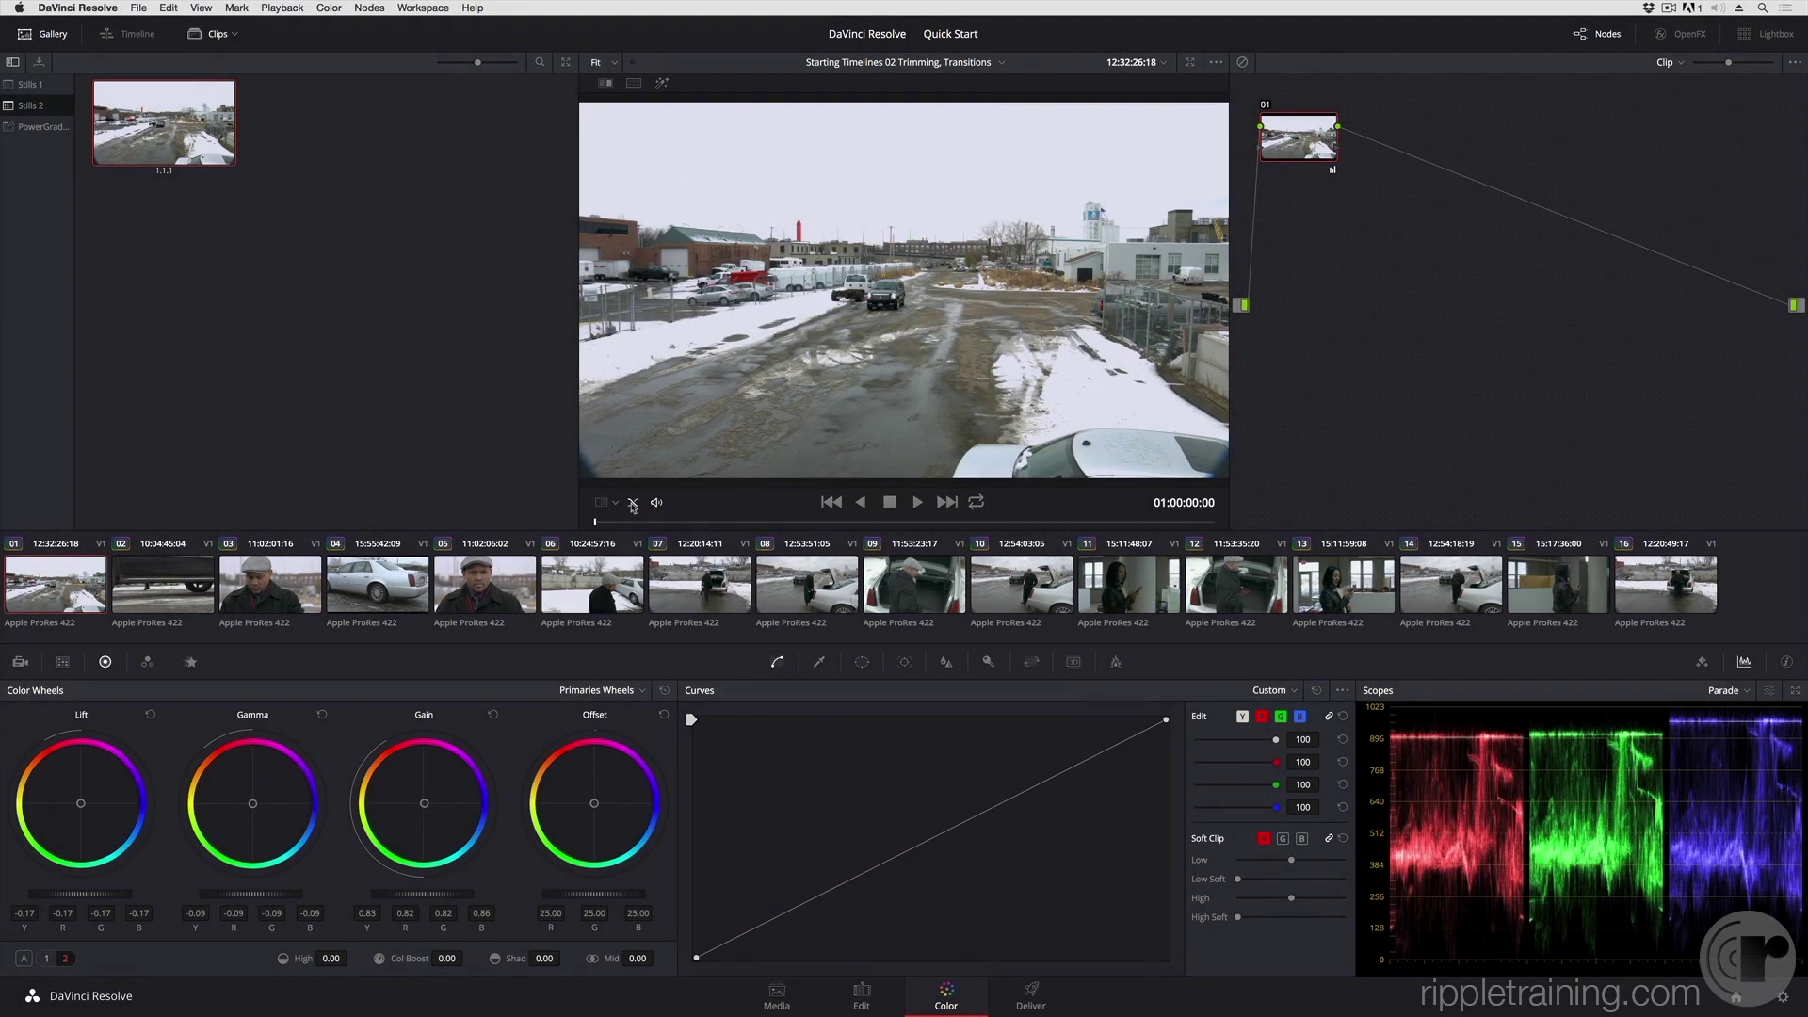
key(space)
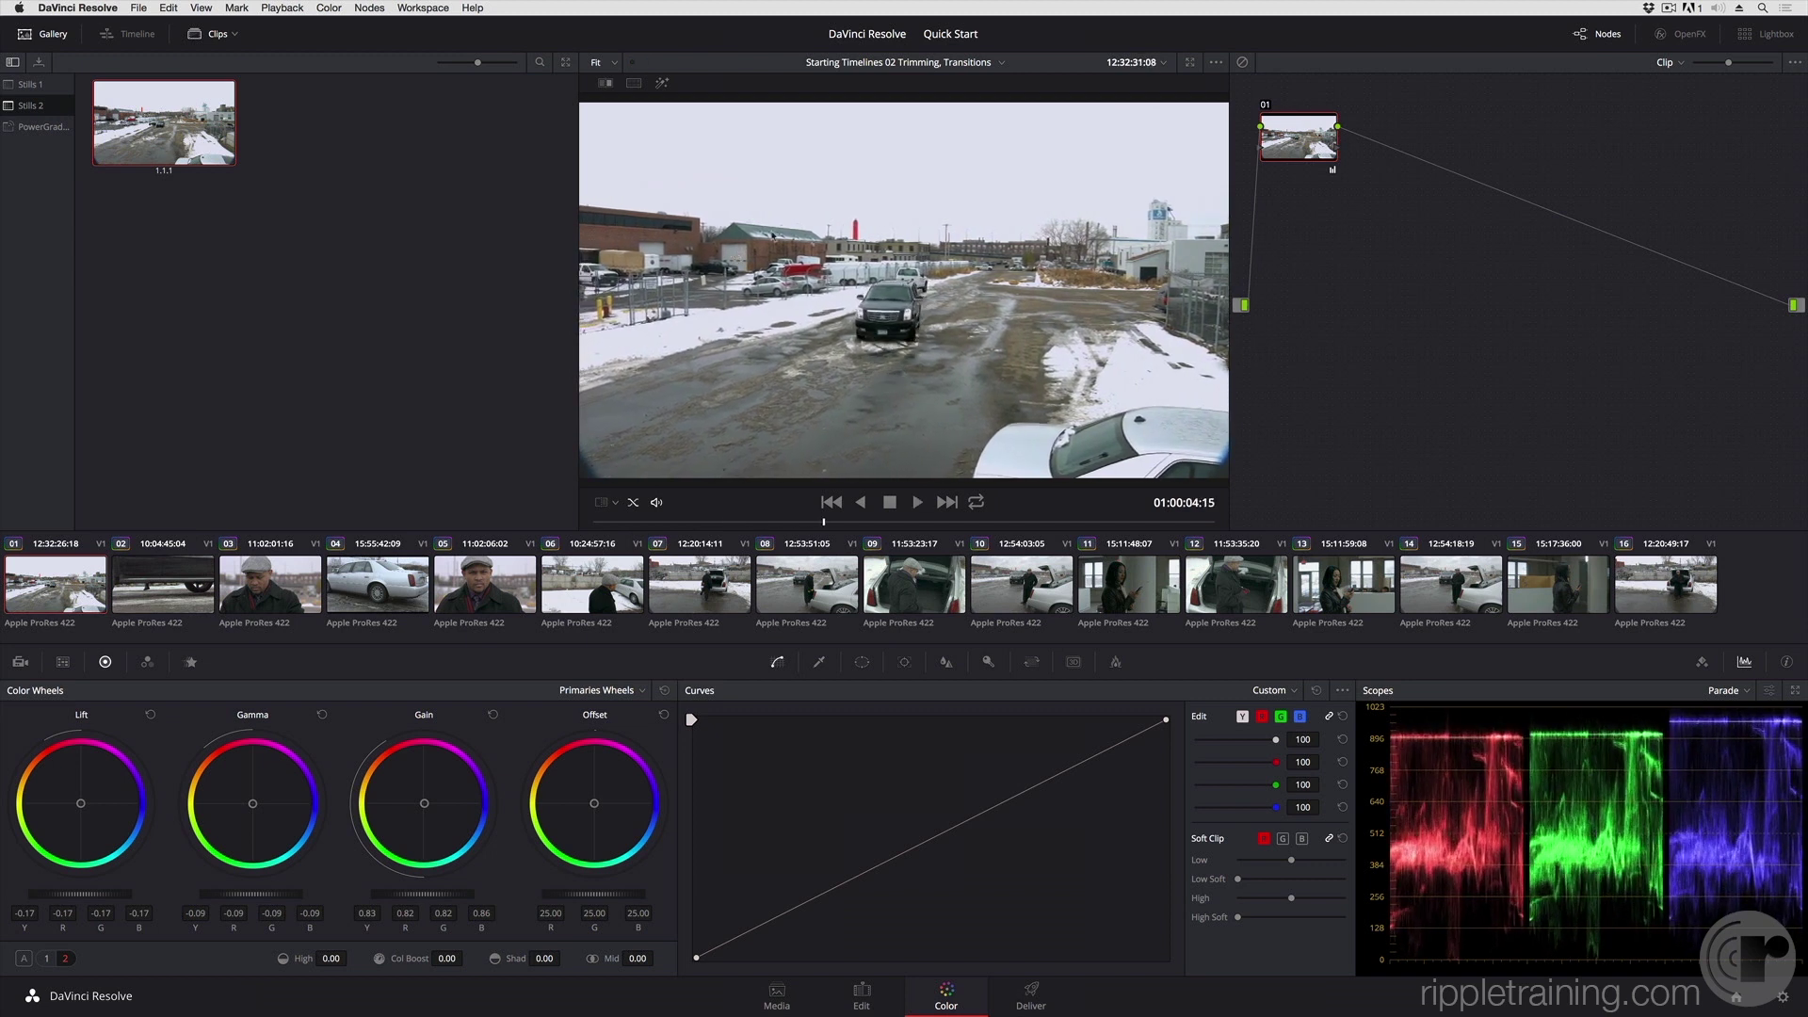
scroll(771, 236, up, 5)
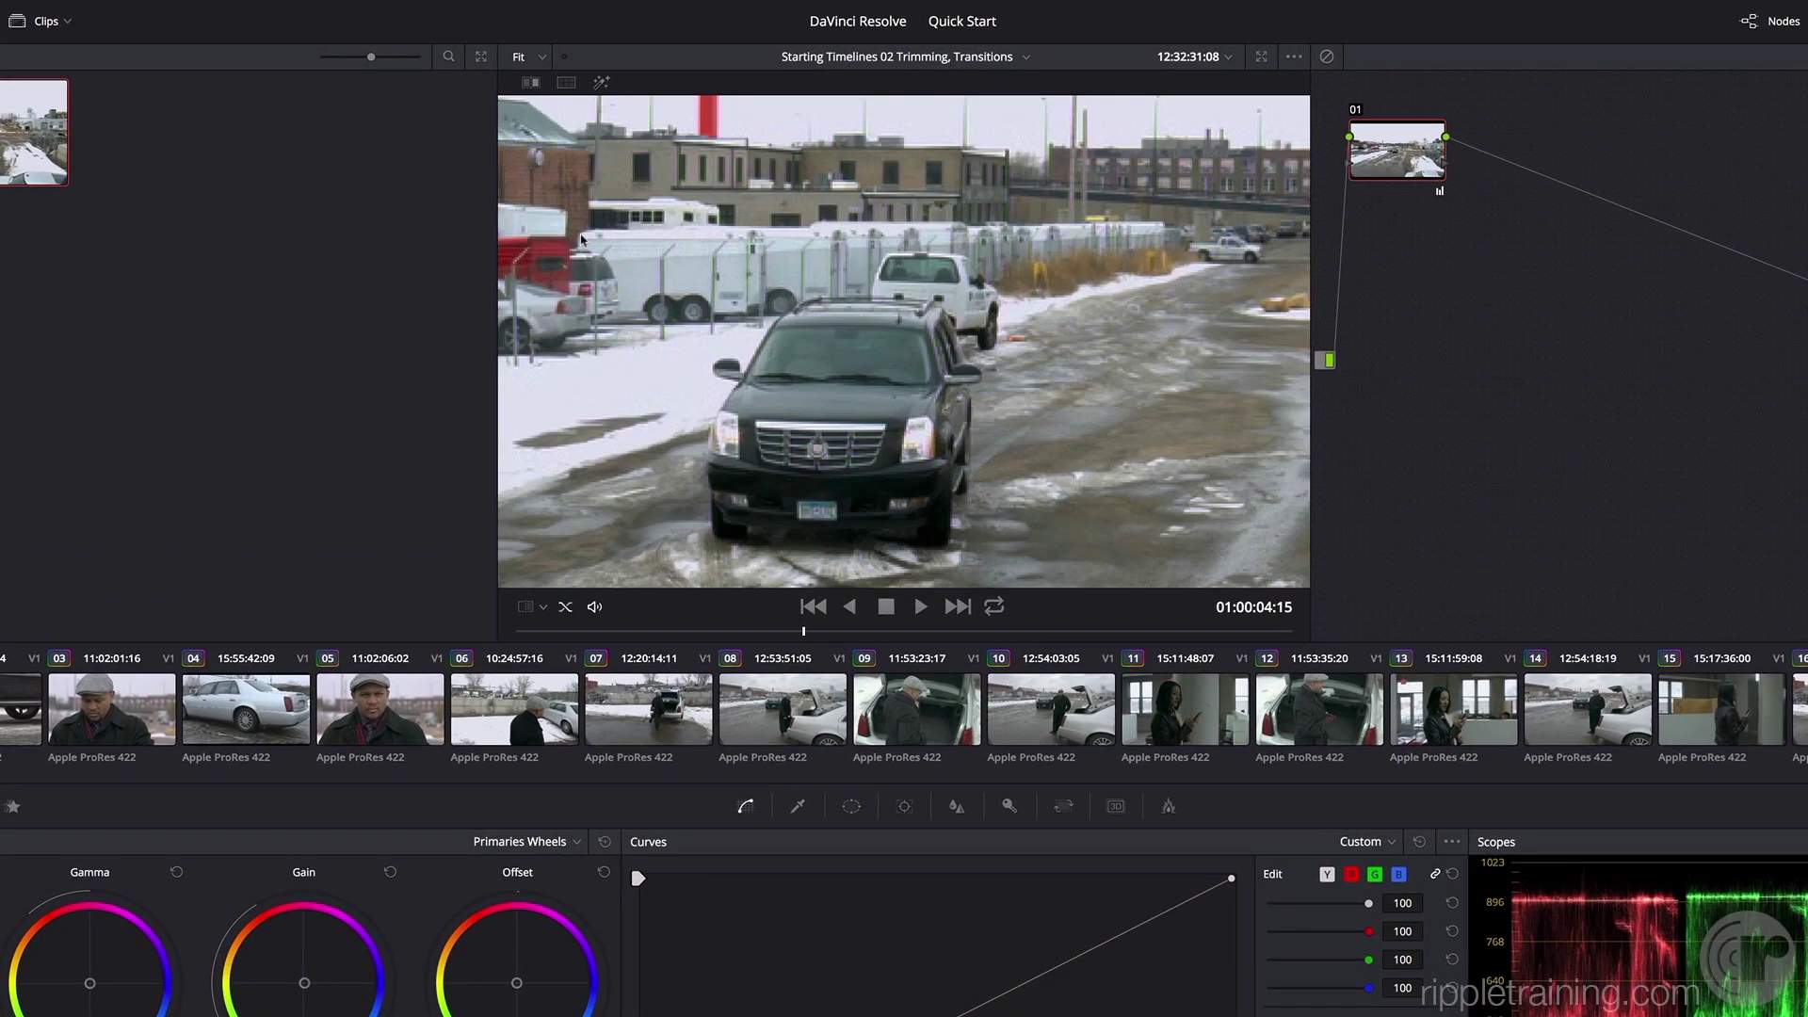
drag(534, 187, 1287, 526)
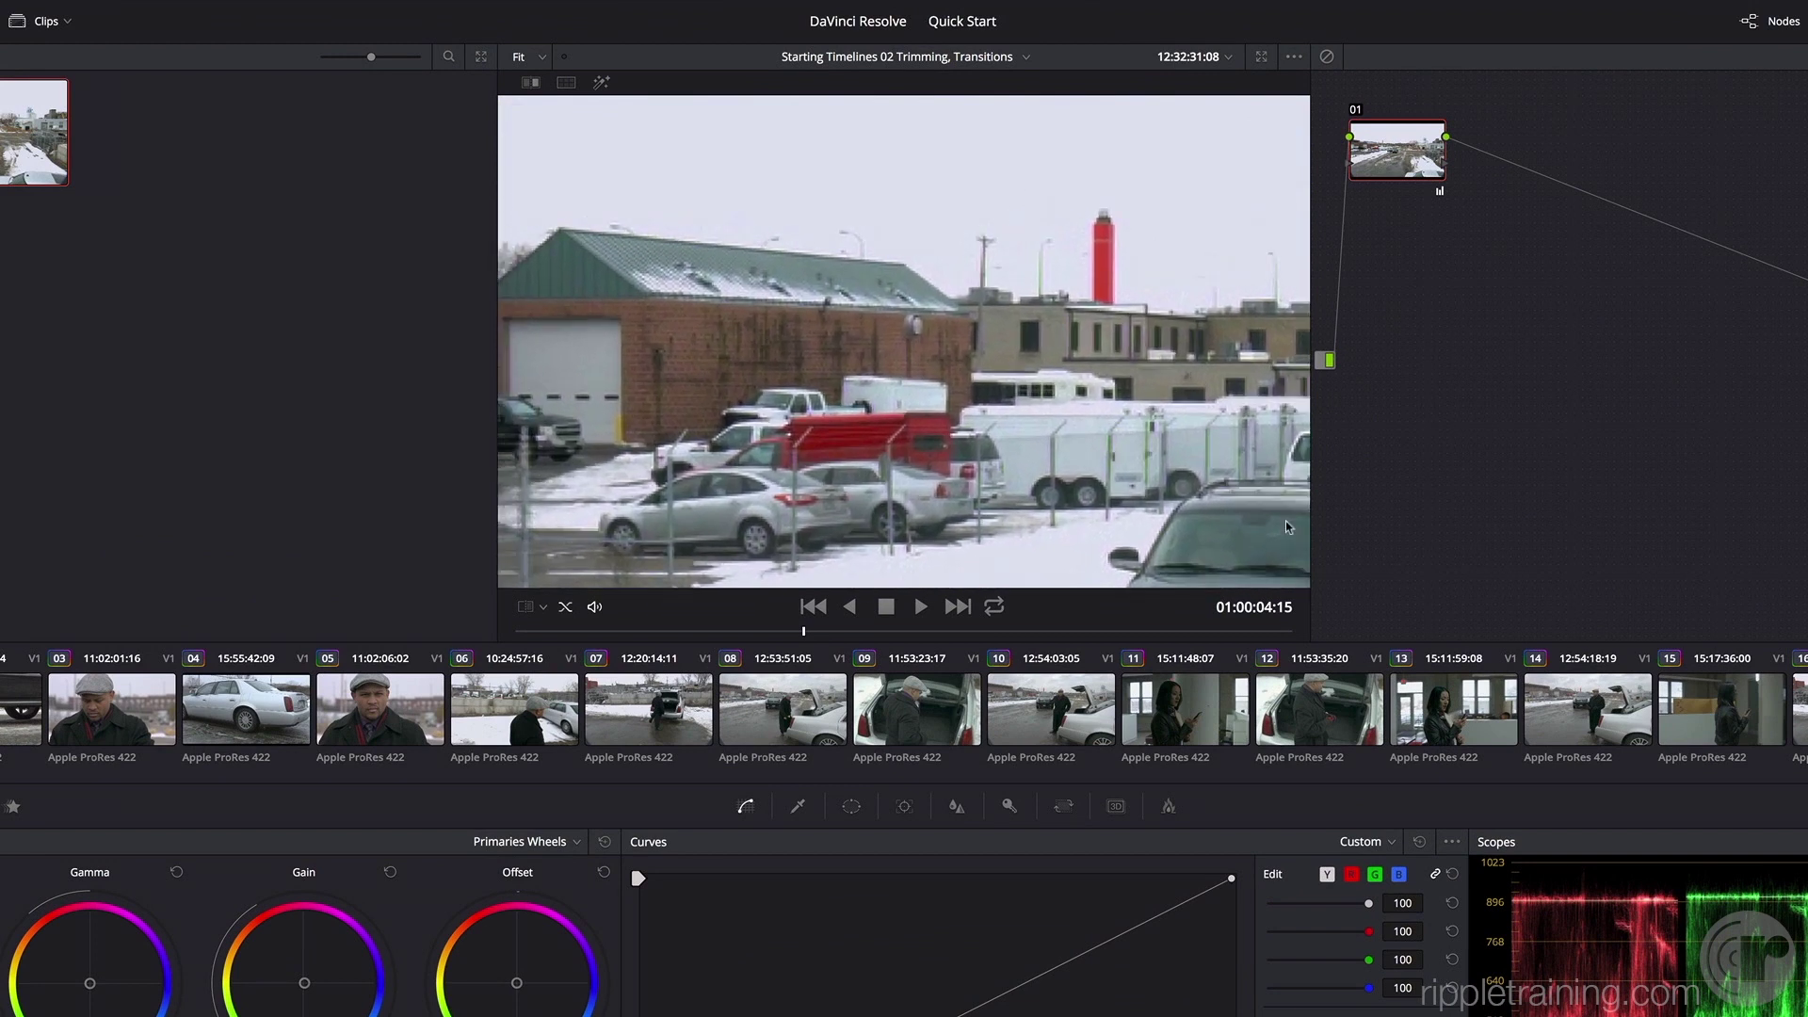
drag(806, 633, 391, 620)
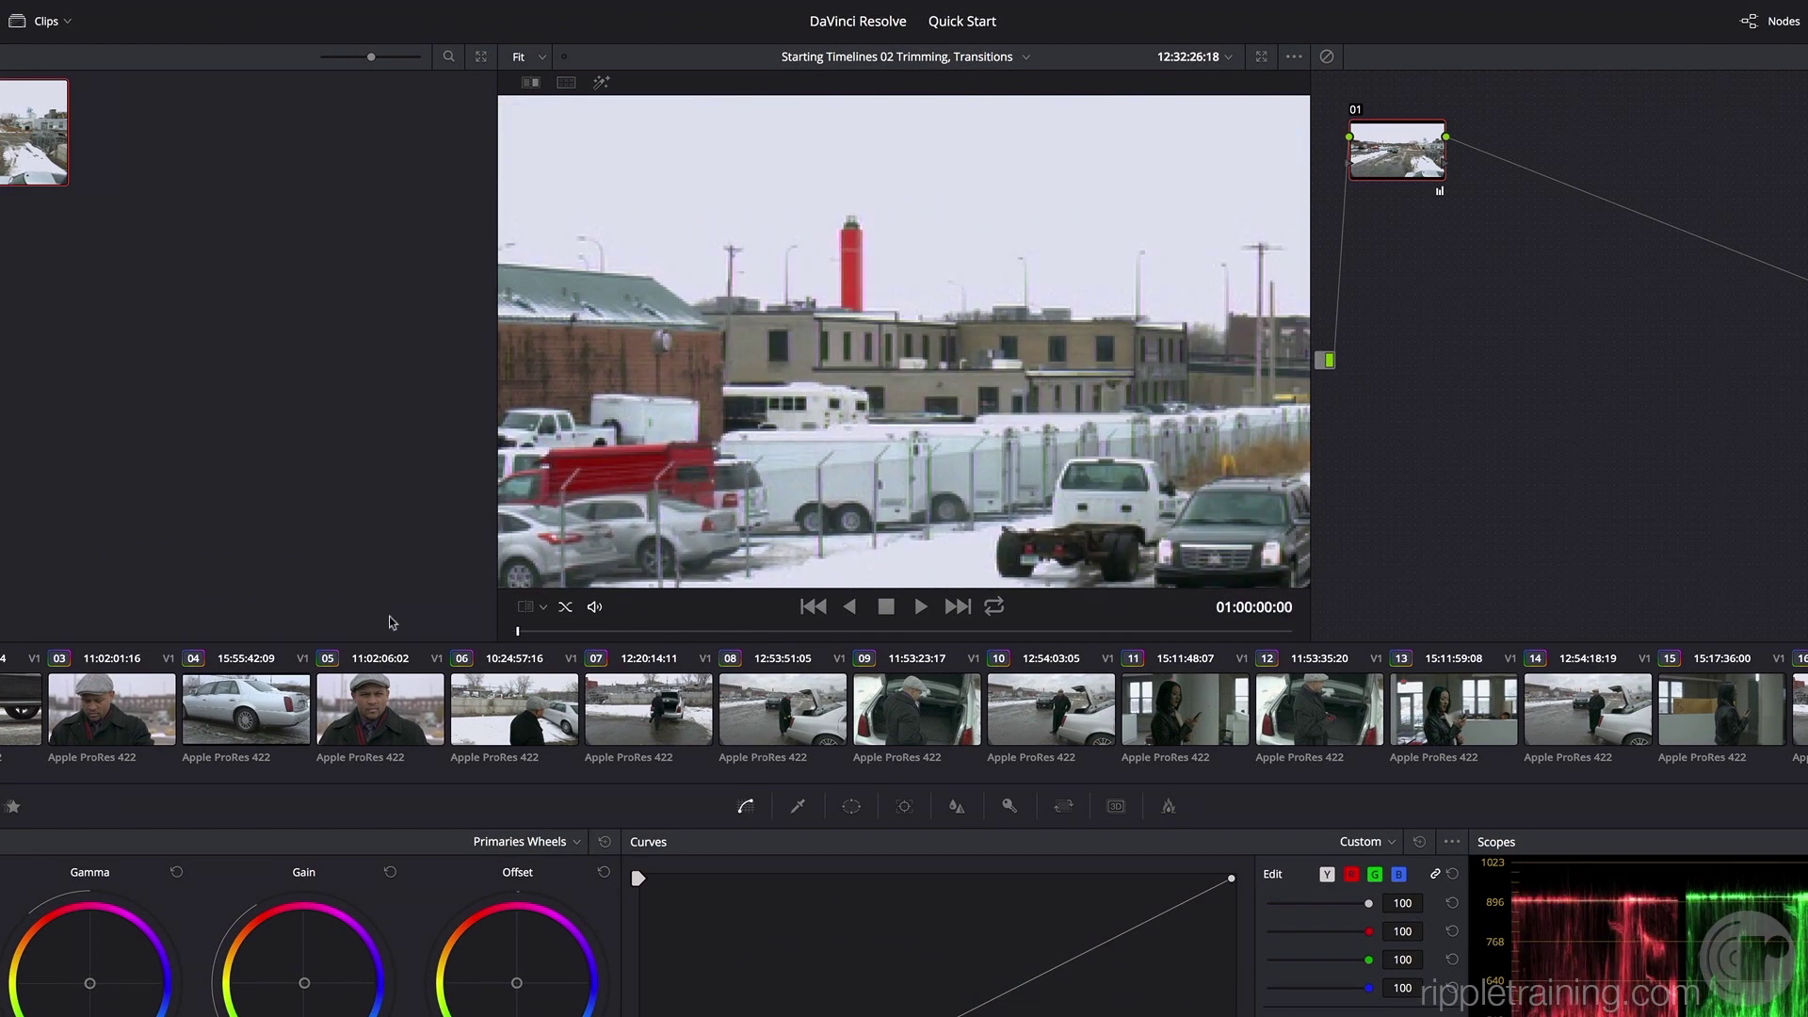
key(space)
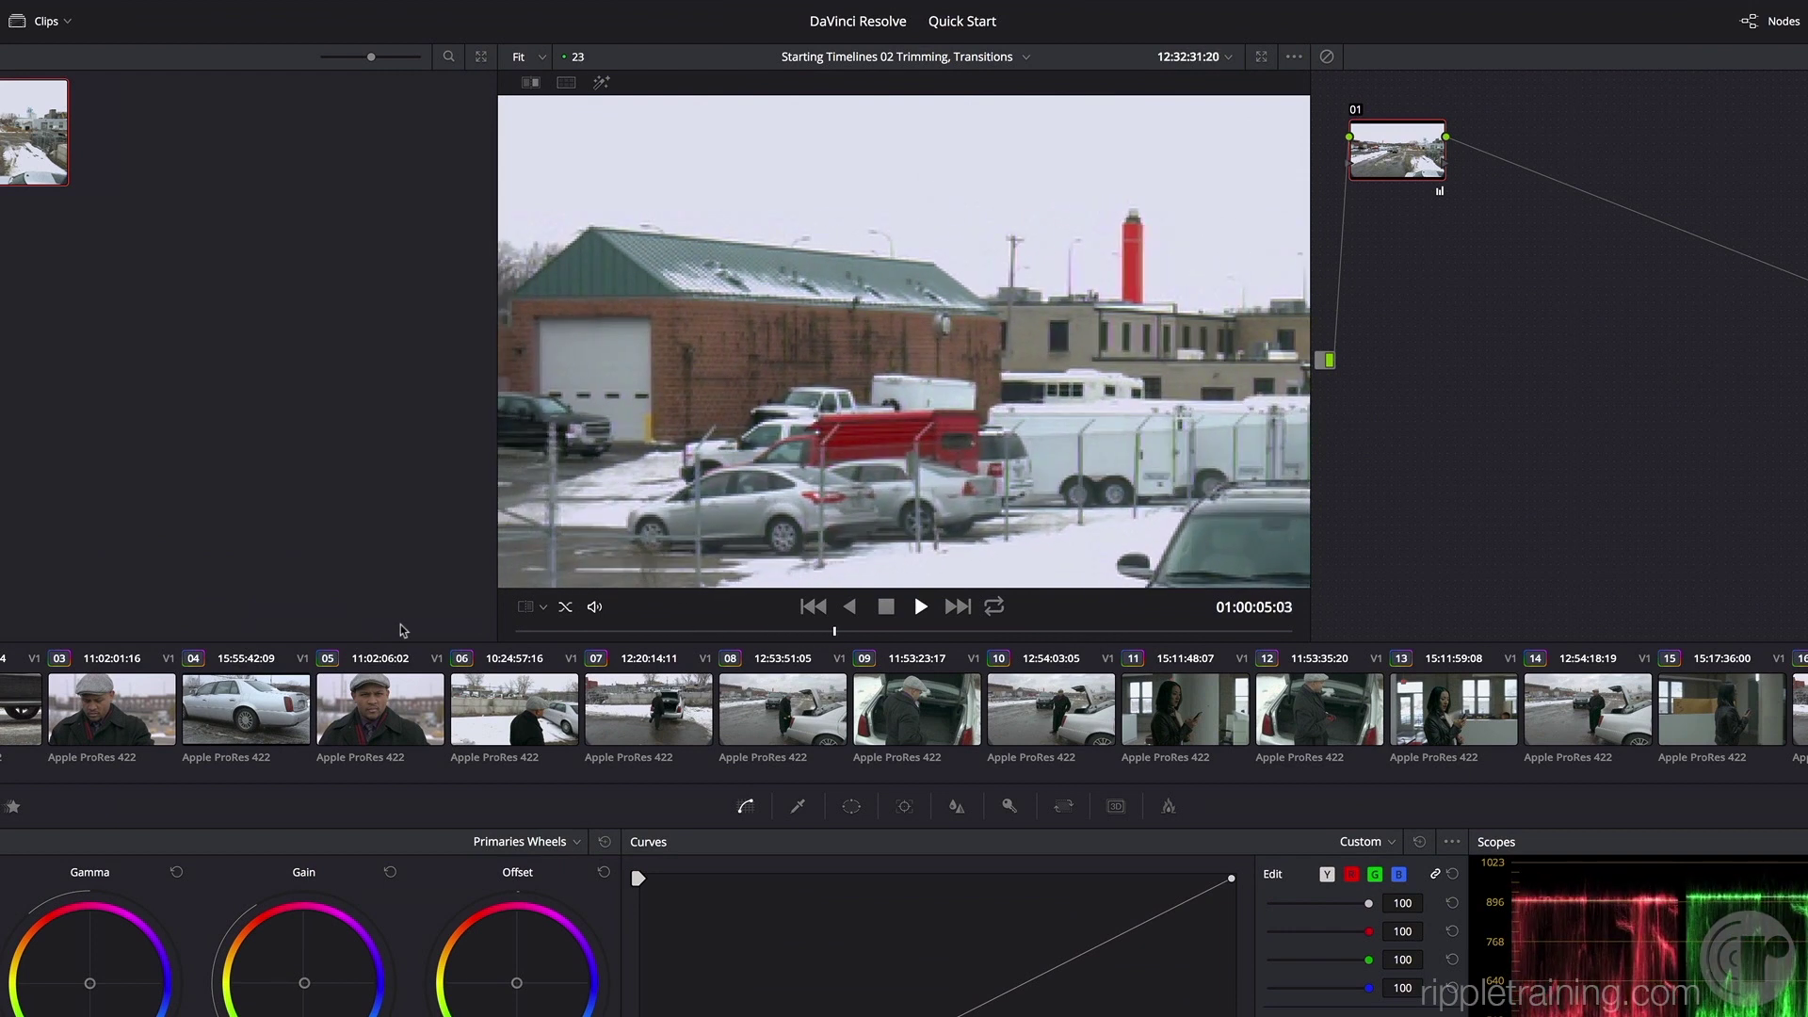
key(space)
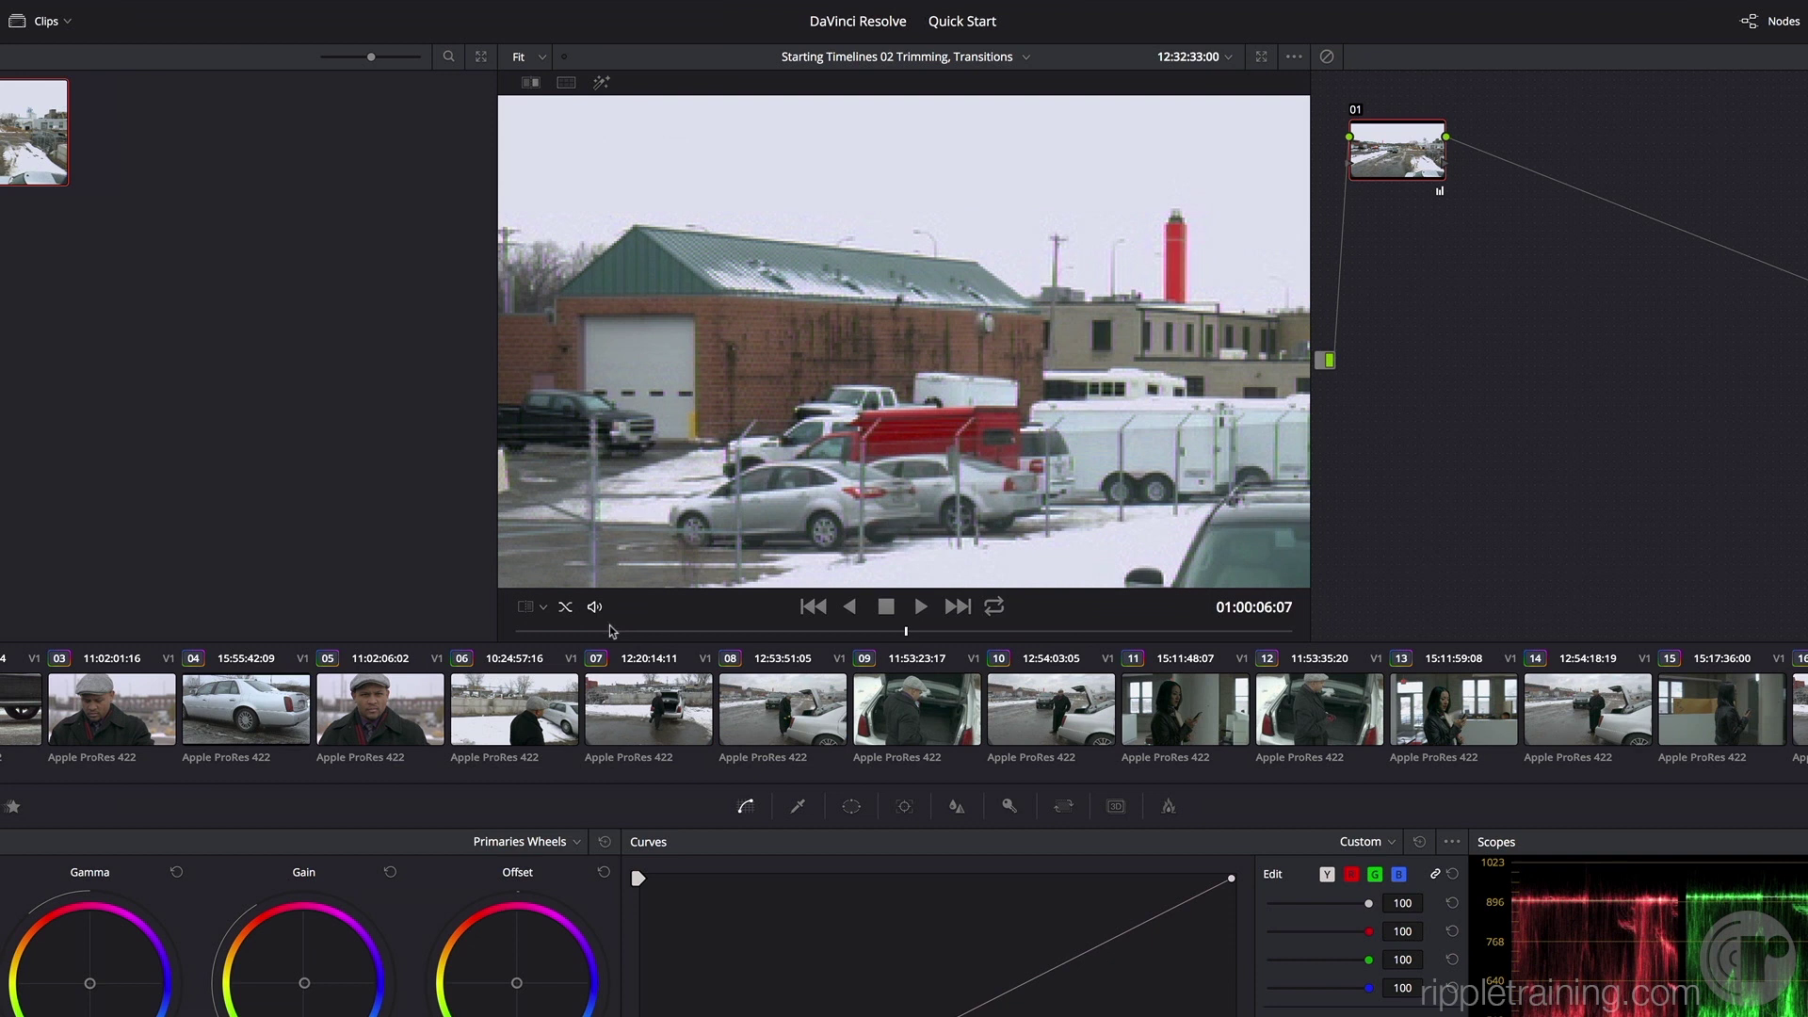
scroll(805, 443, down, 5)
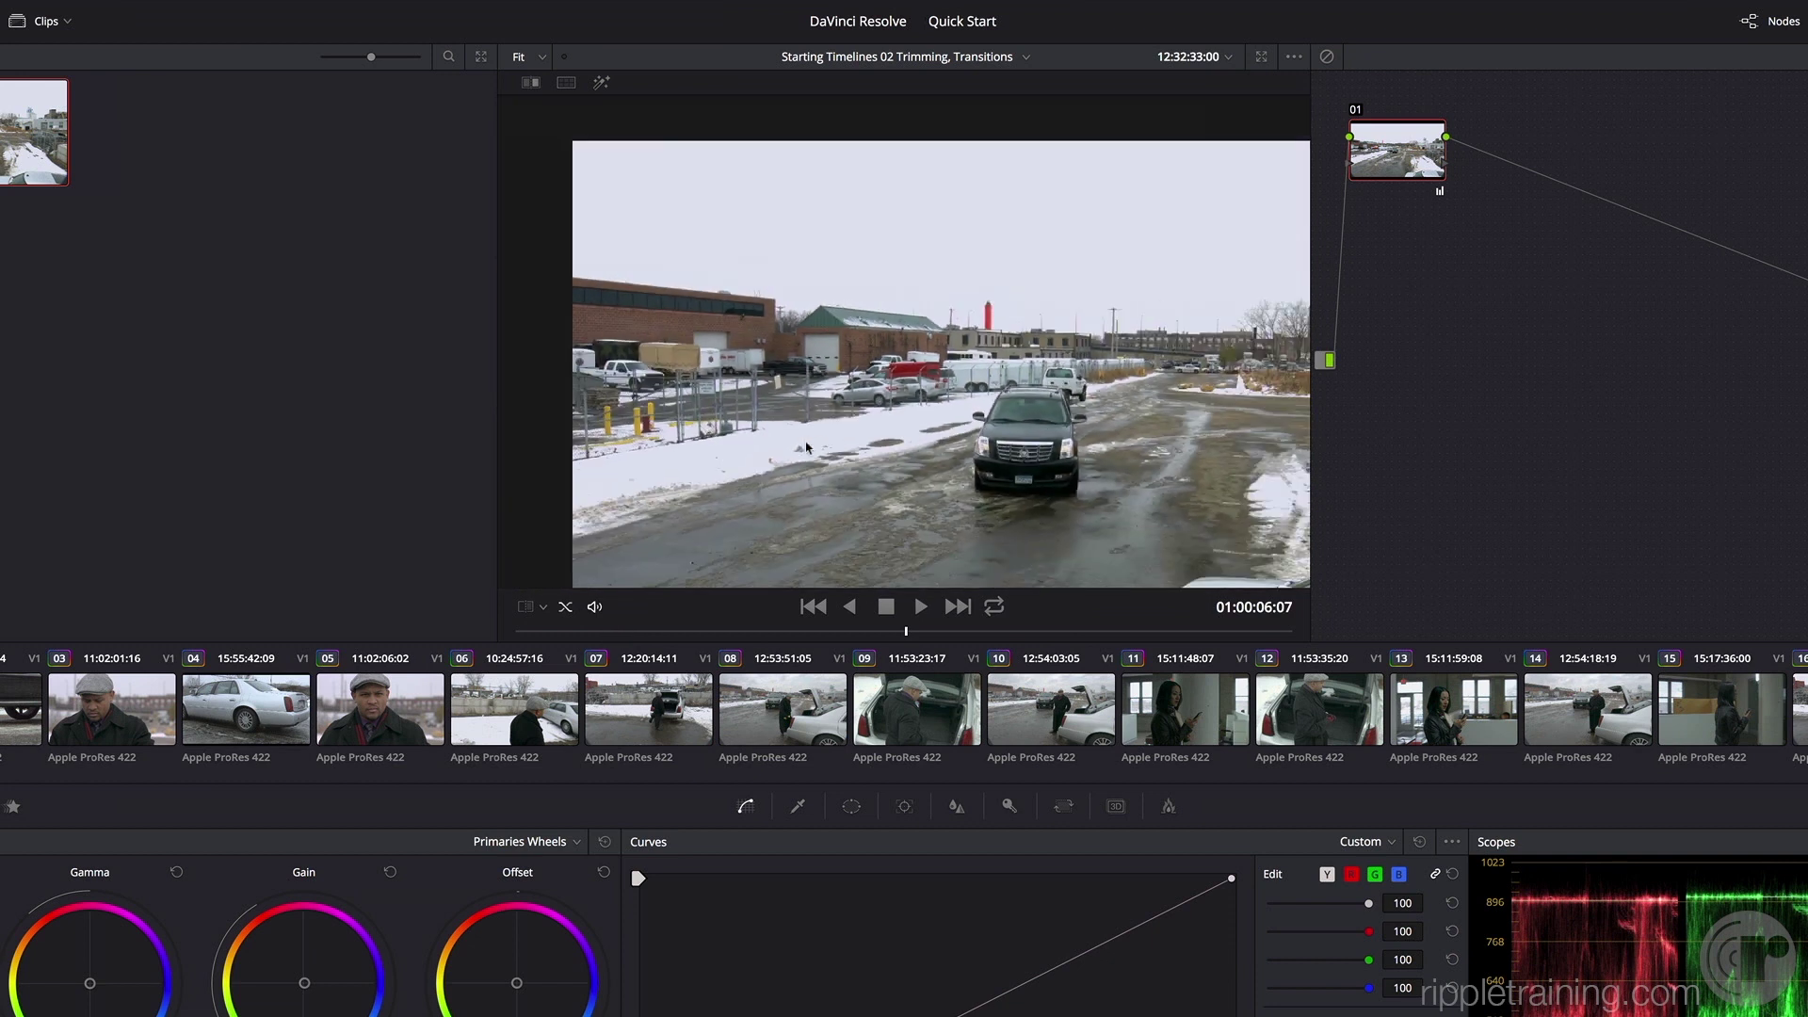
right_click(808, 443)
click(889, 643)
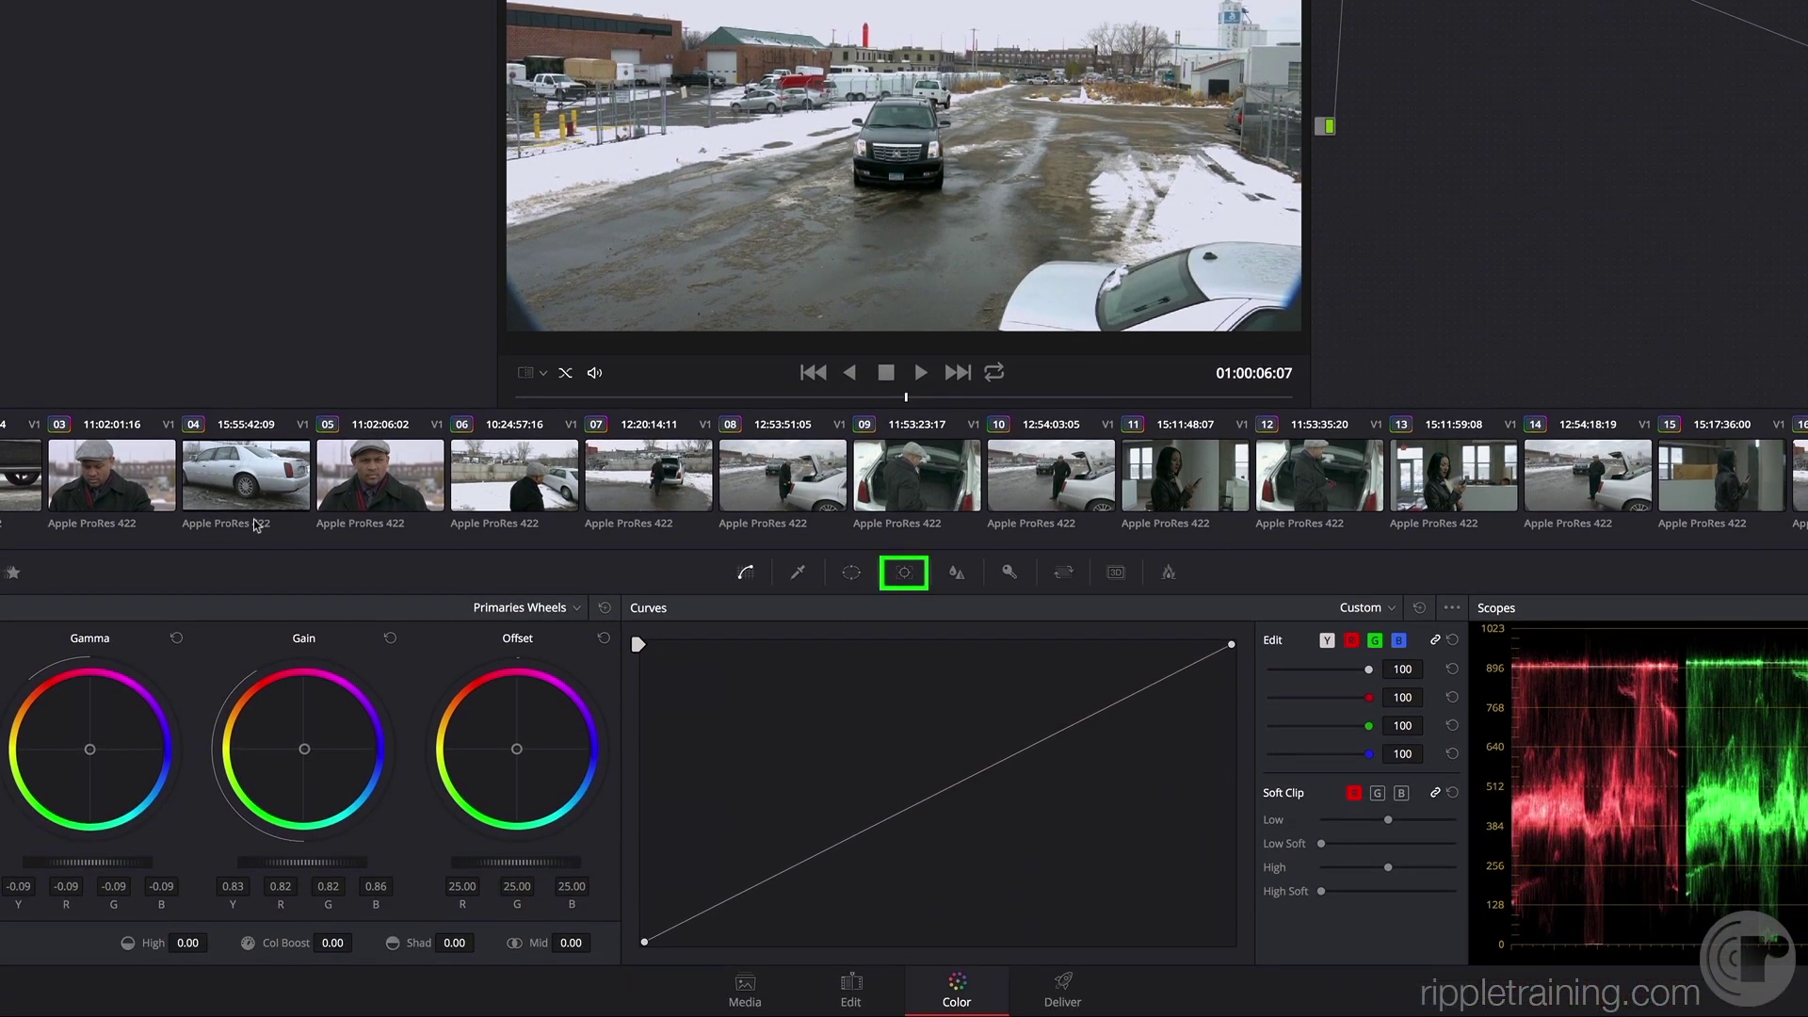
Step: Switch the Tracker palette to Stabilizer mode for clip 01
click(904, 574)
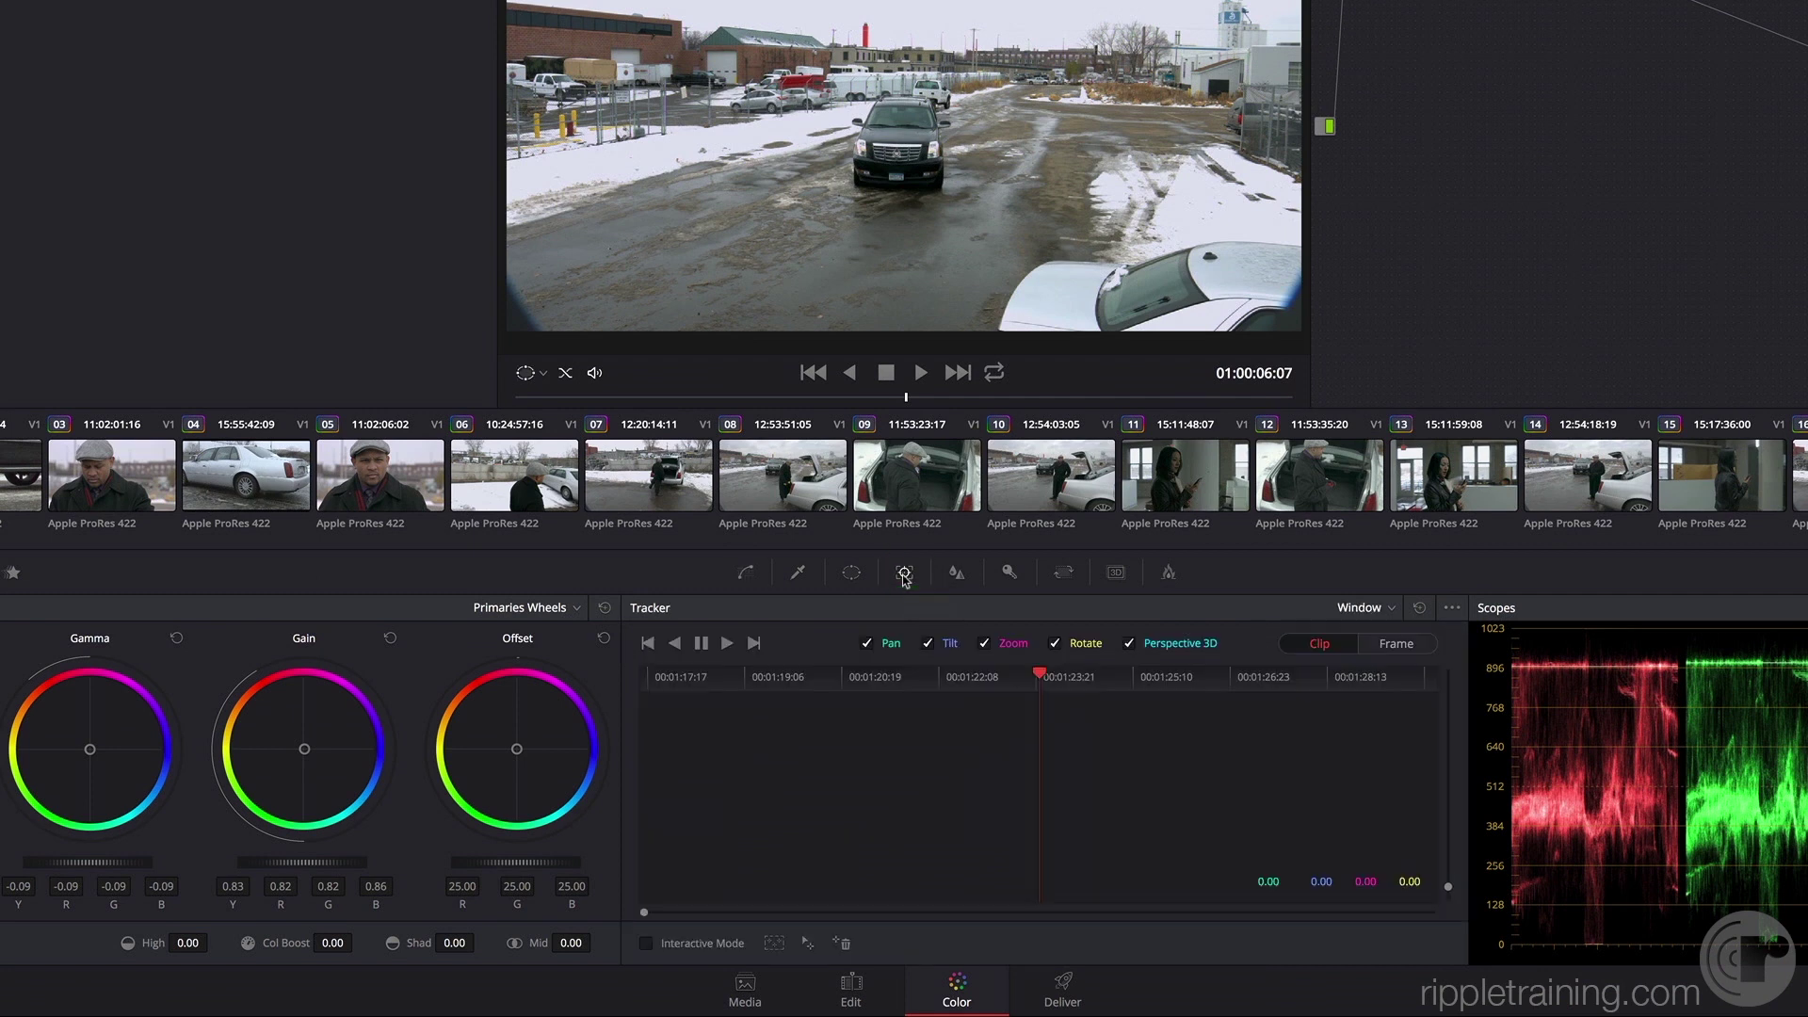
click(1368, 610)
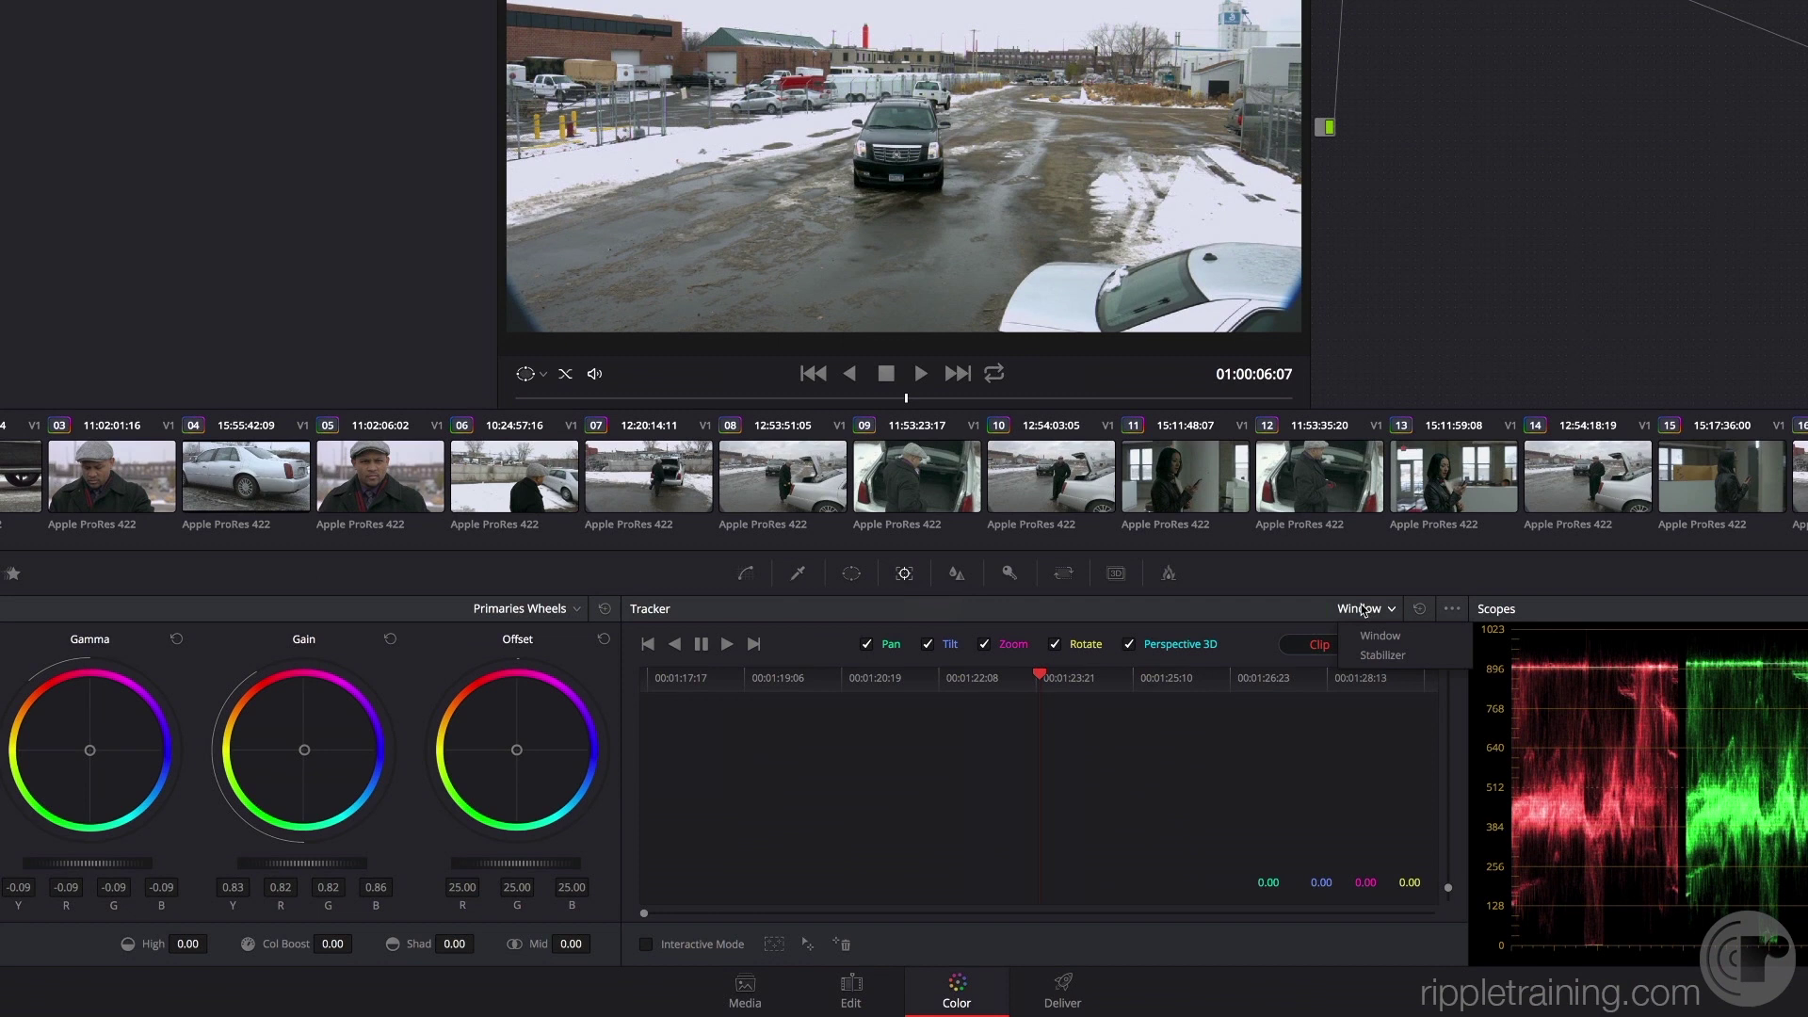
click(1385, 655)
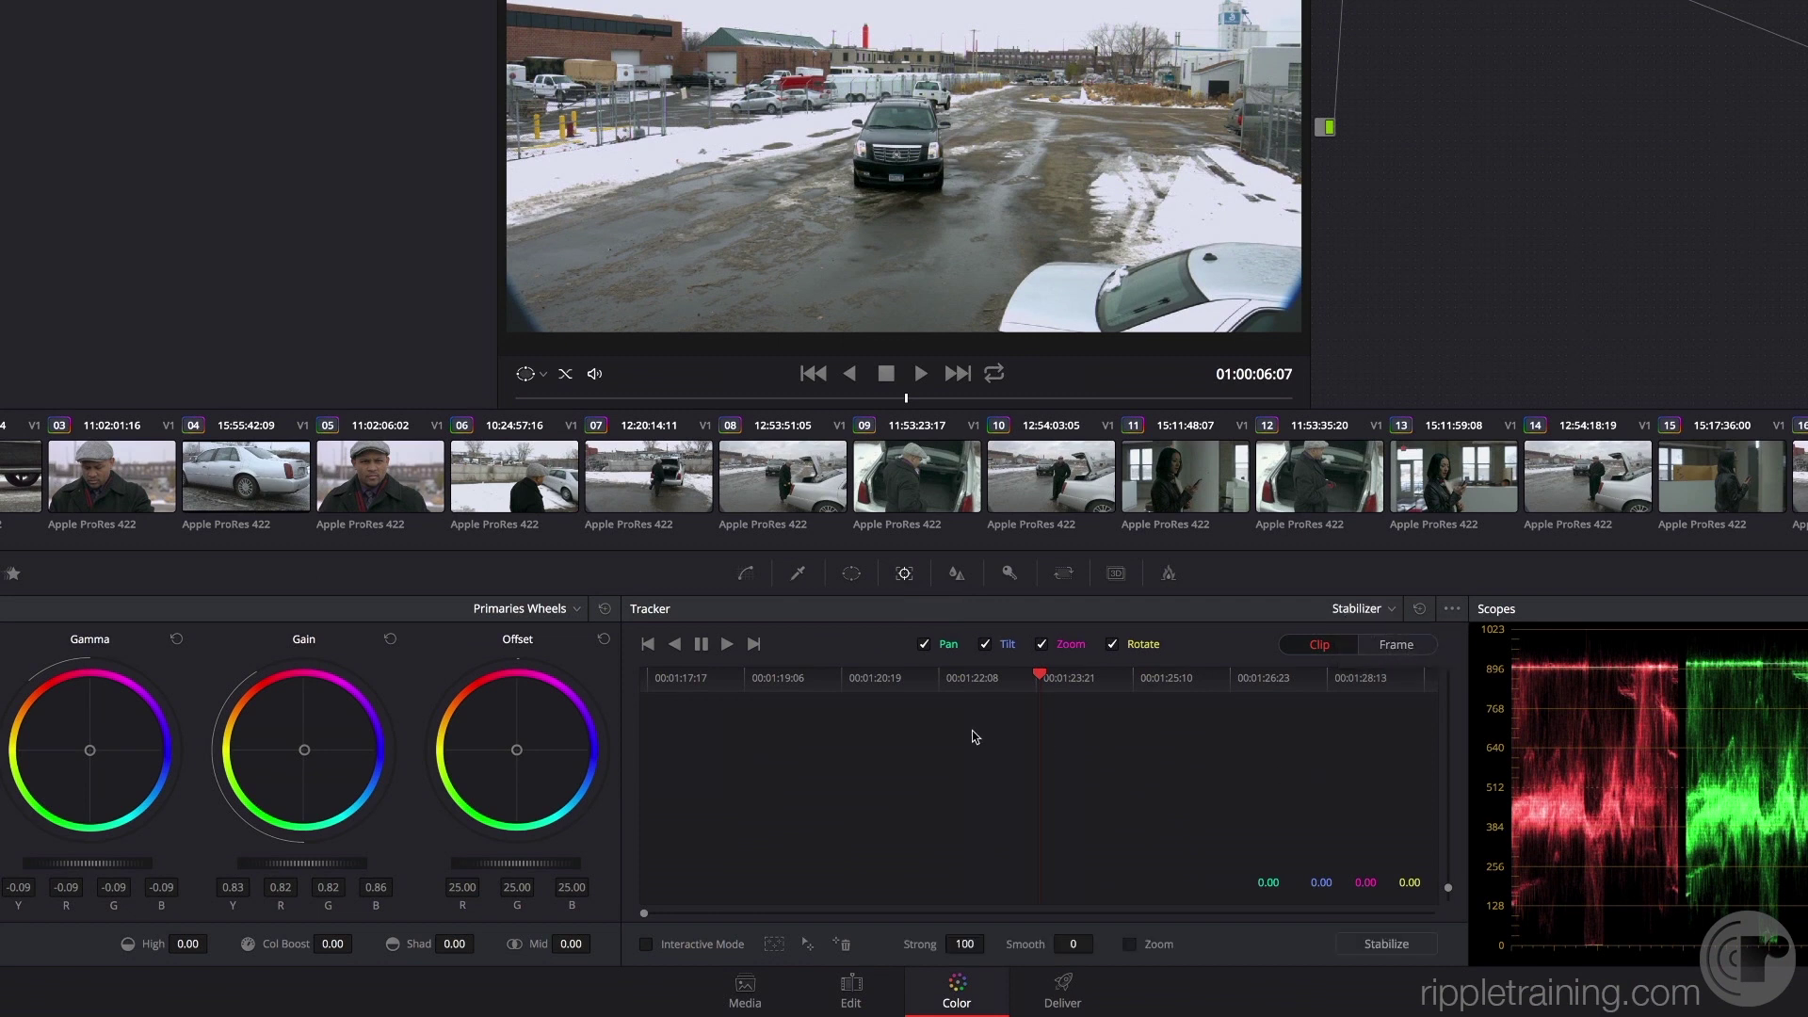
Step: Rewind clip 01 to its first frame and track its camera motion forward
key(j)
key(j)
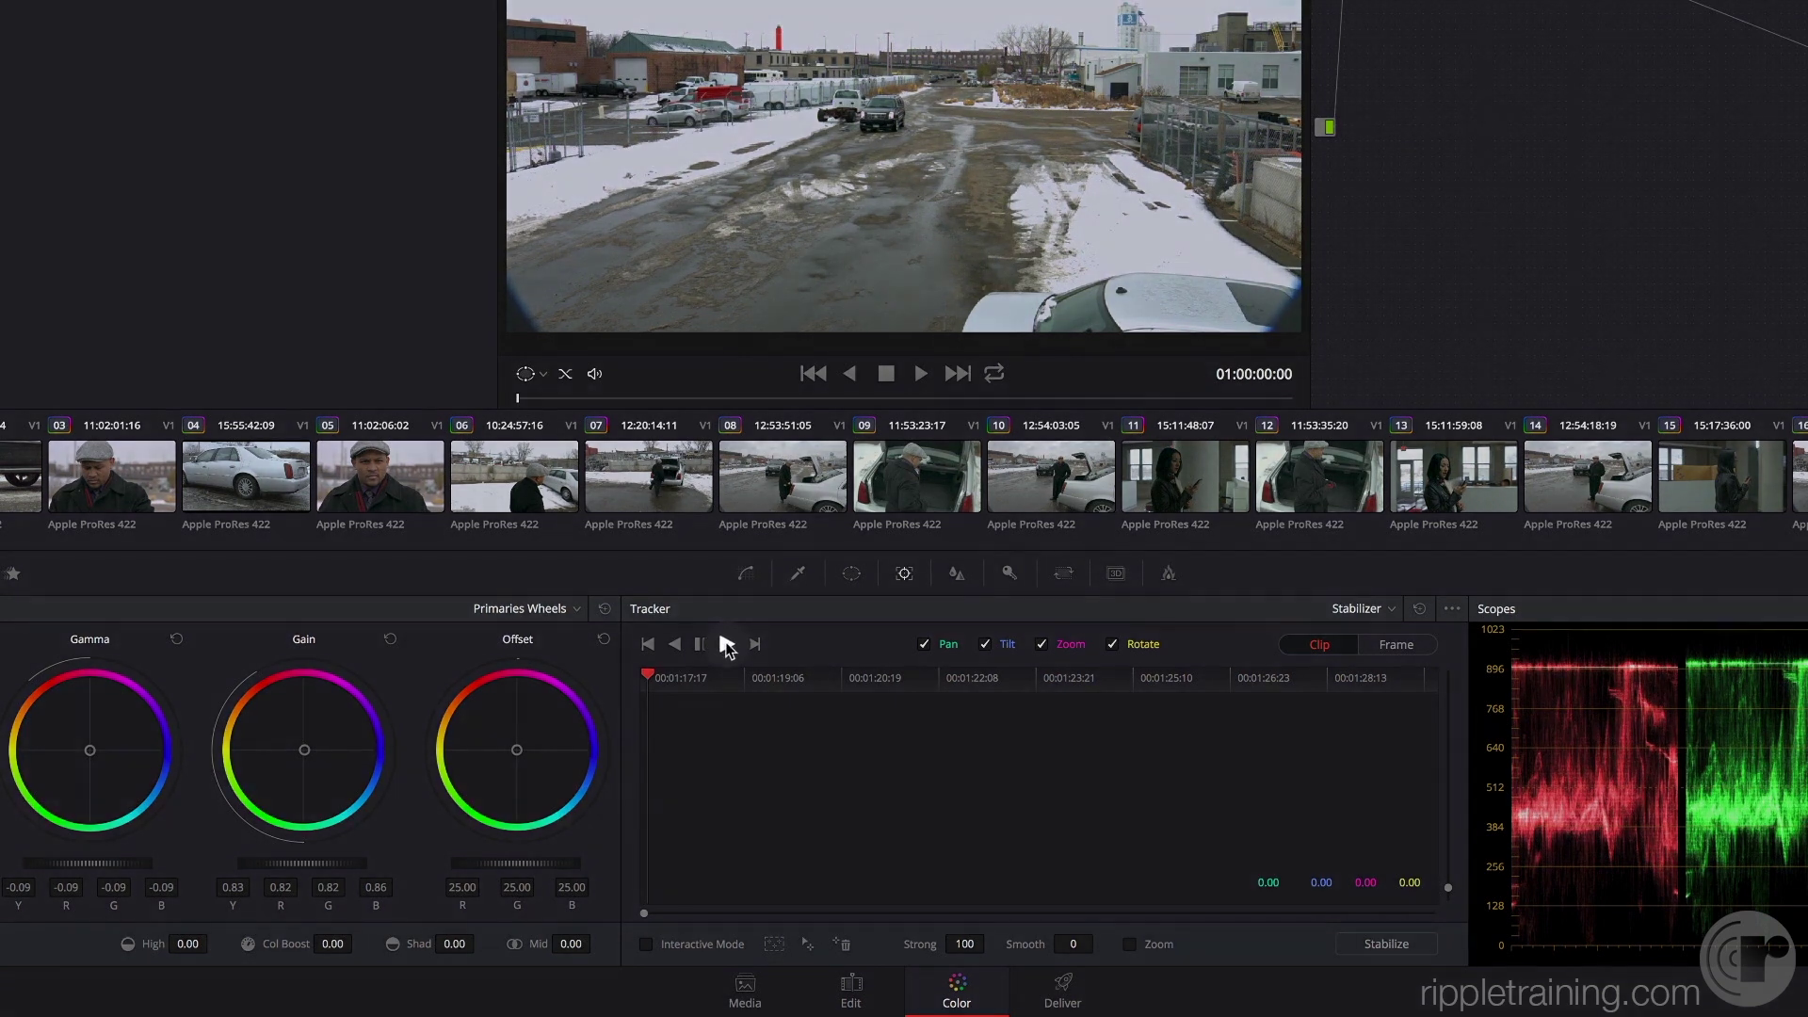
click(727, 644)
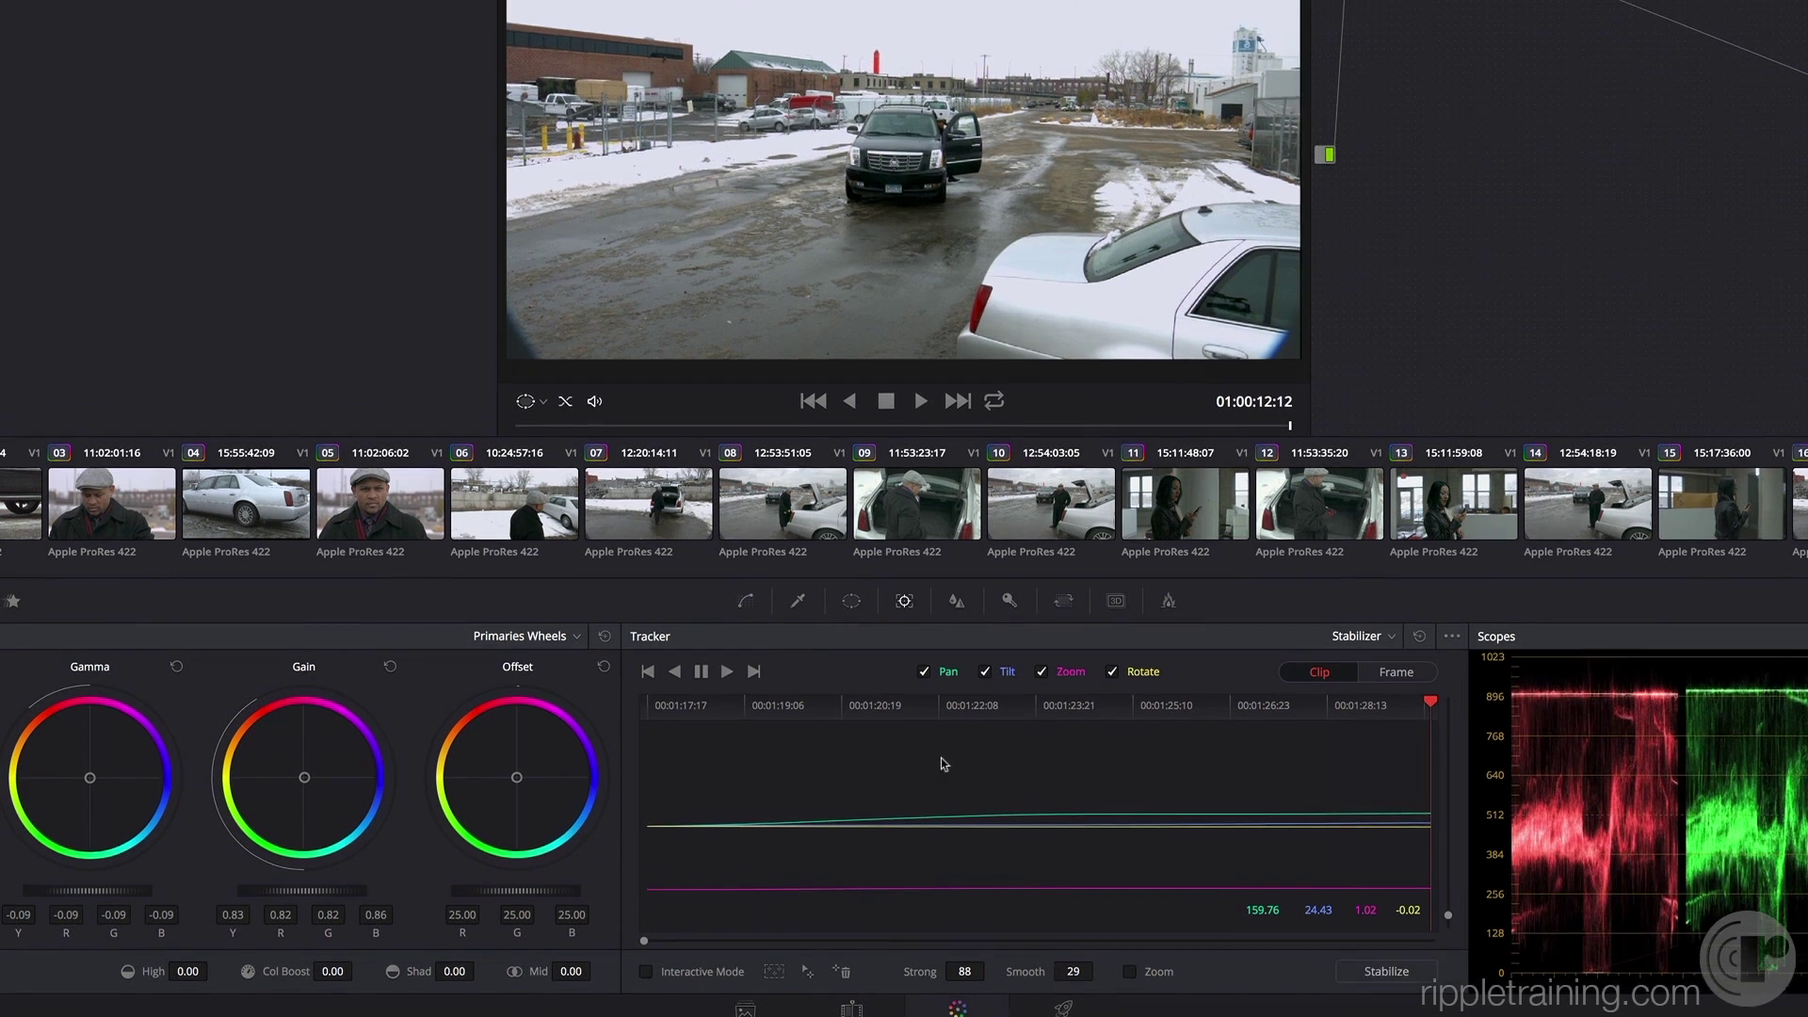
click(659, 685)
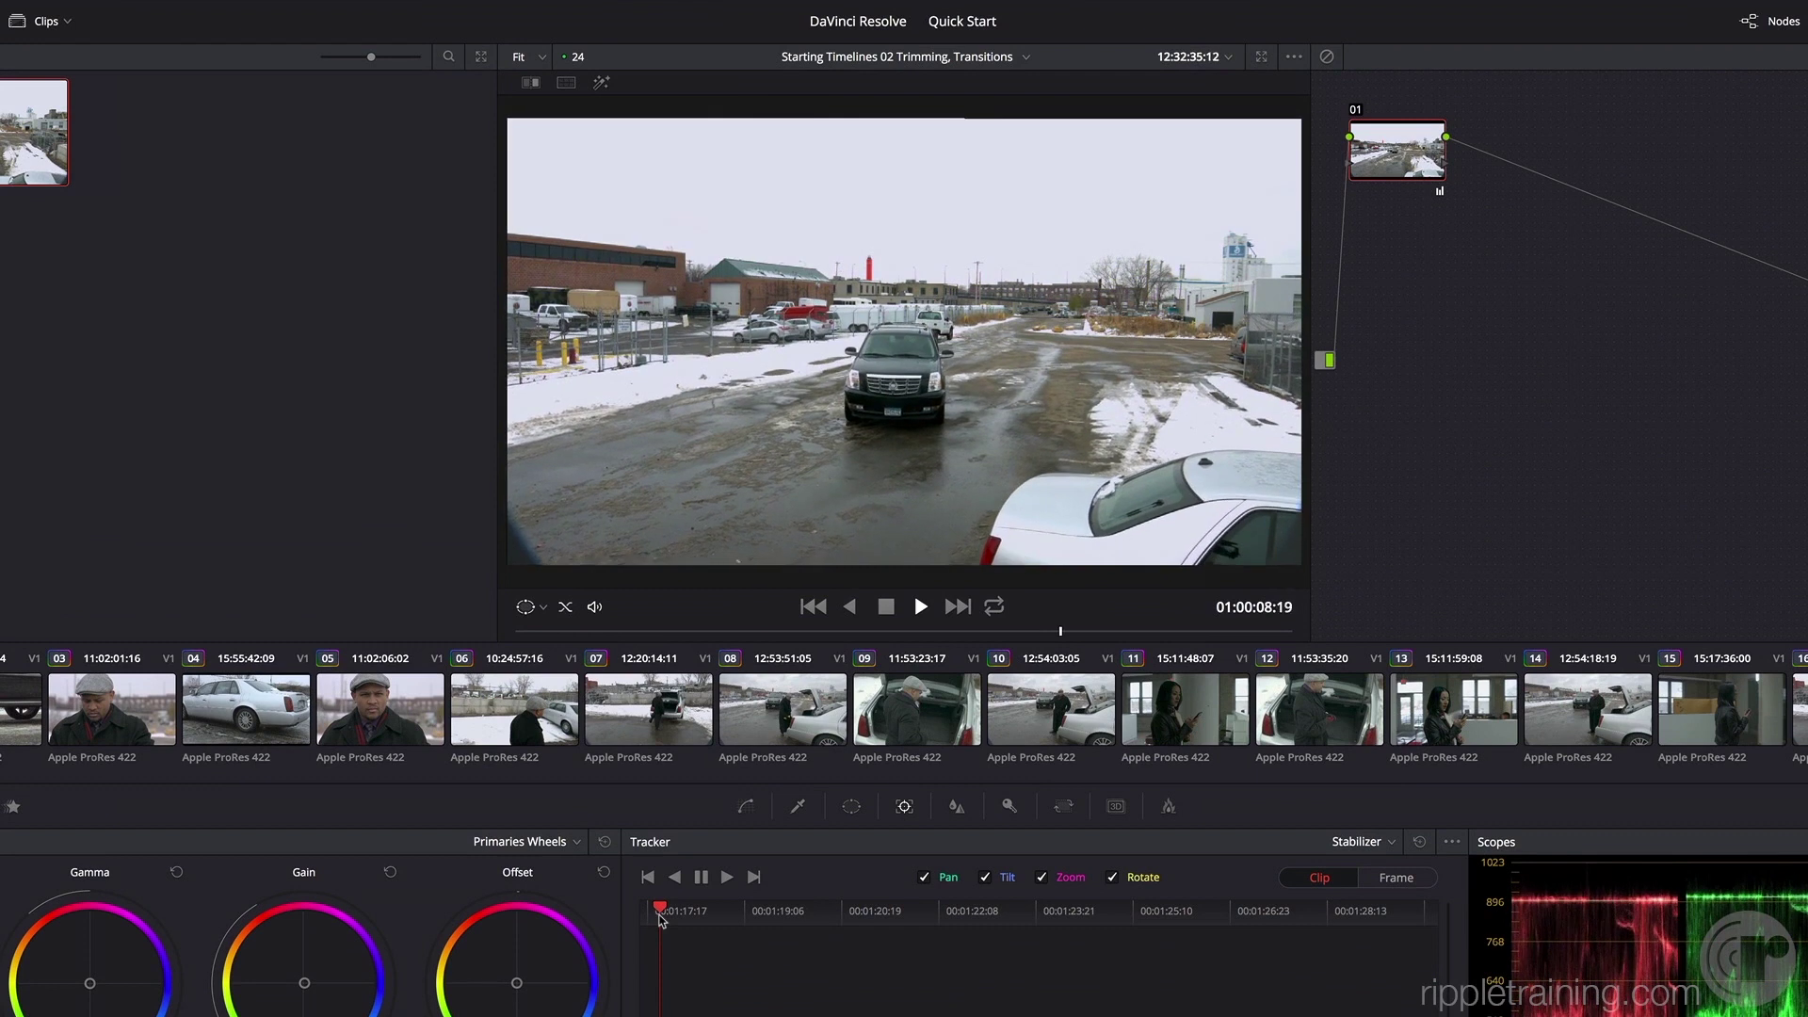
click(533, 631)
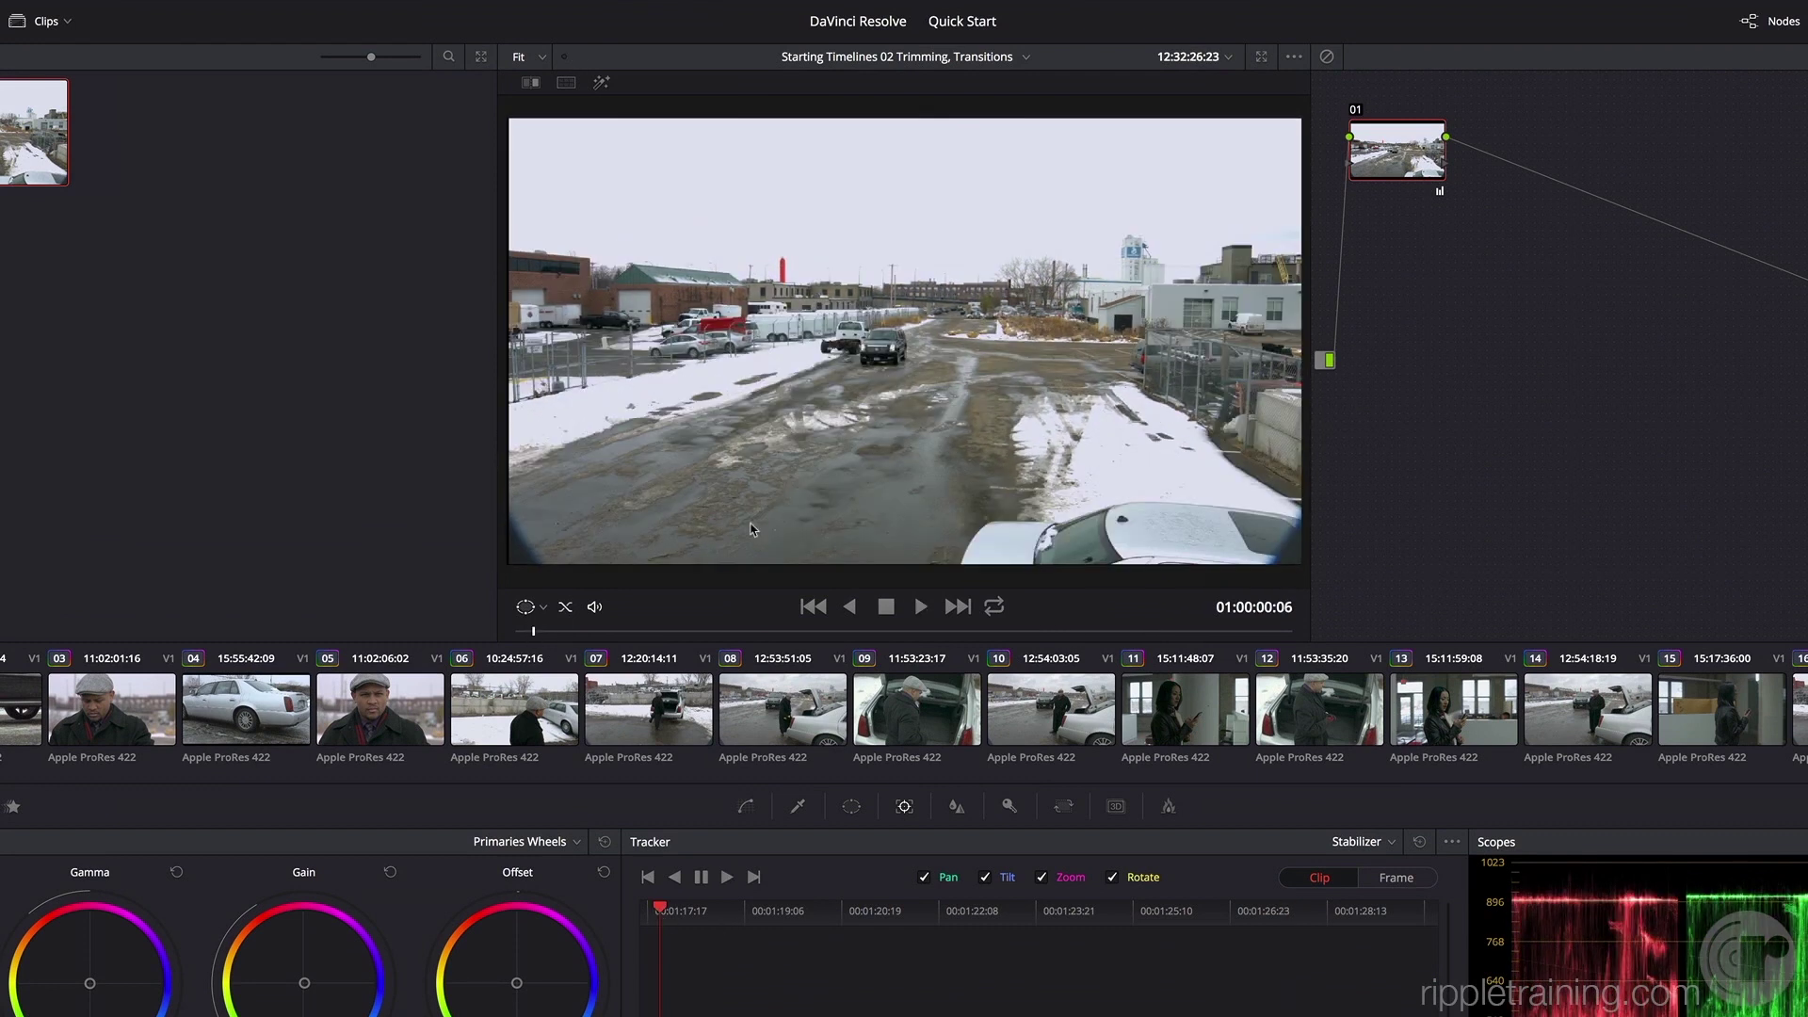
scroll(851, 318, up, 5)
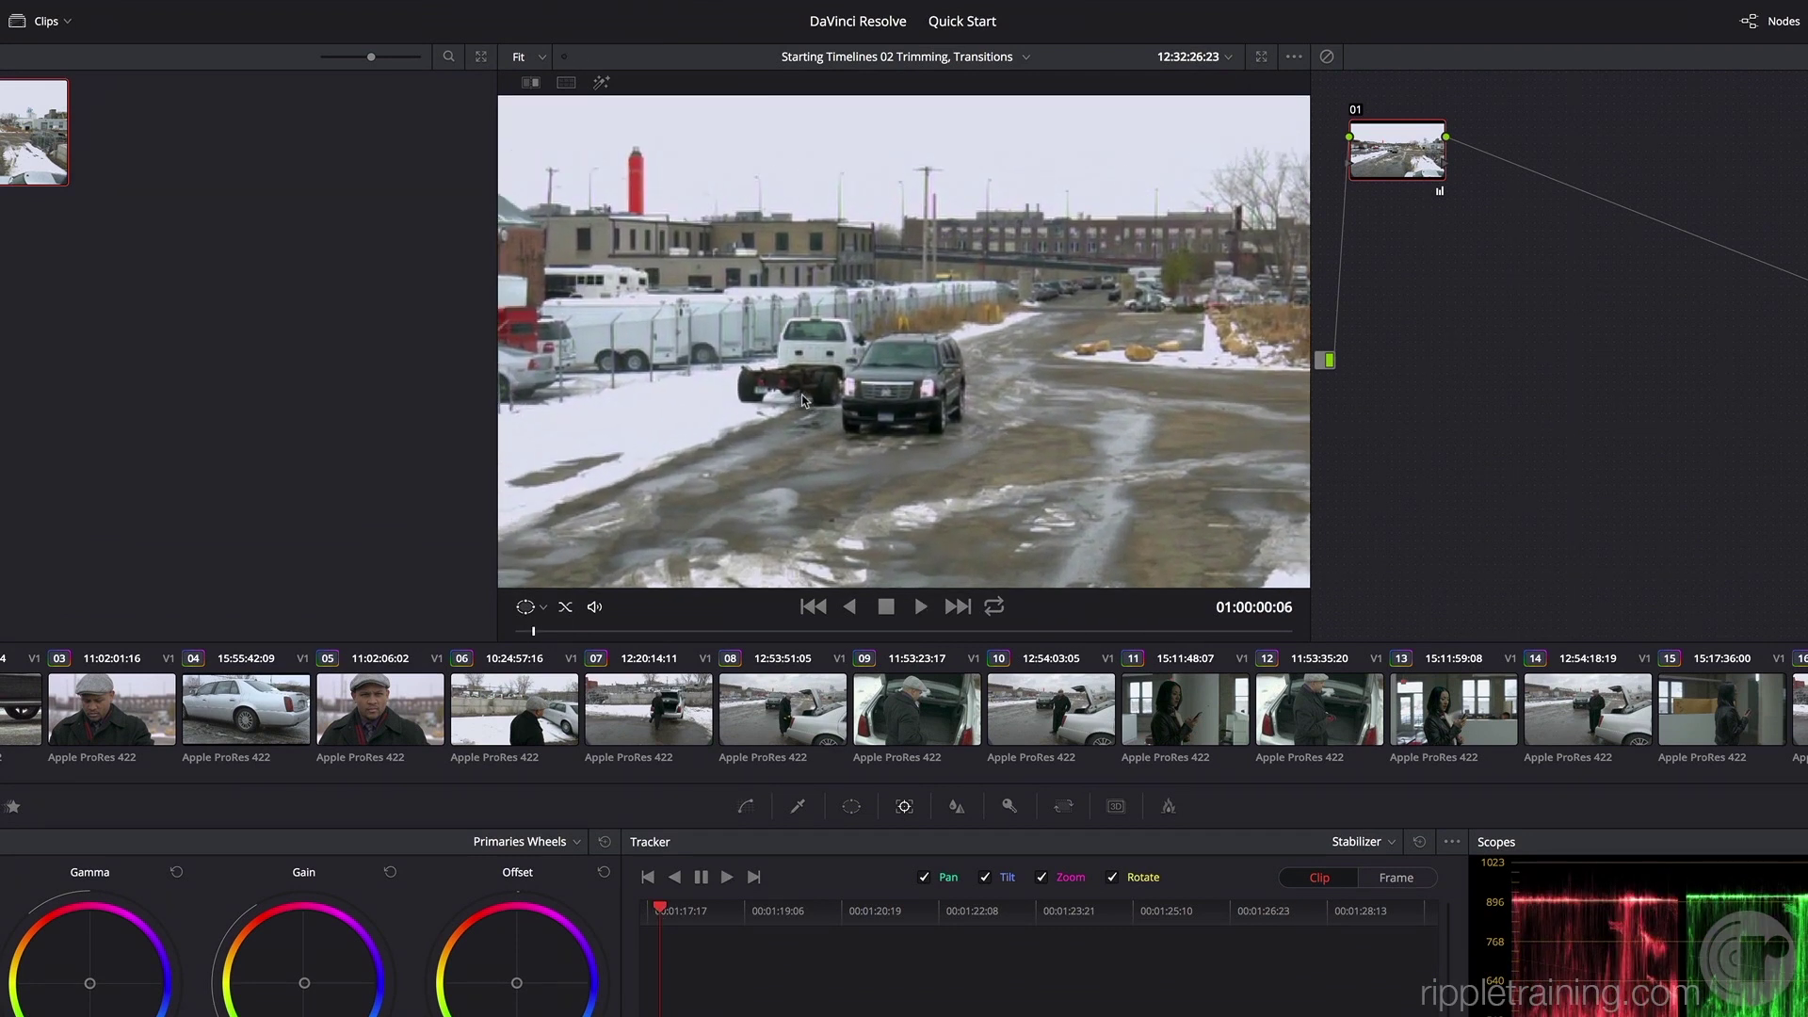
key(space)
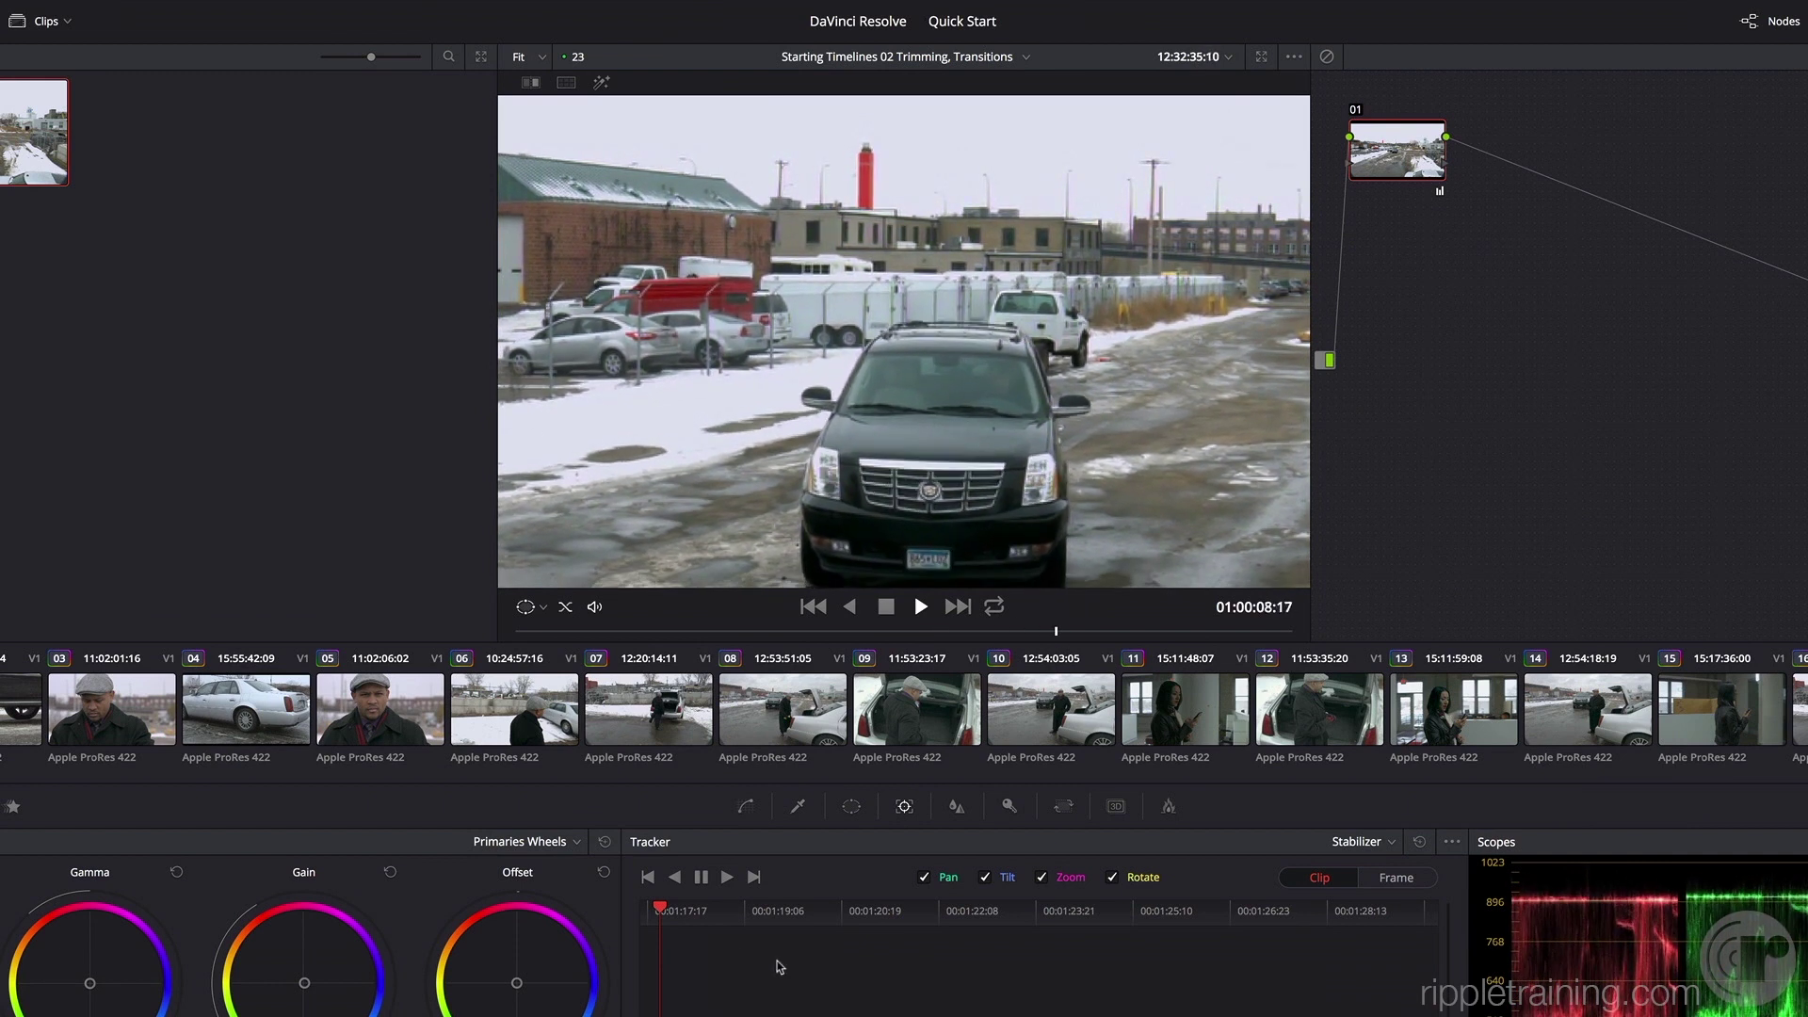
click(815, 973)
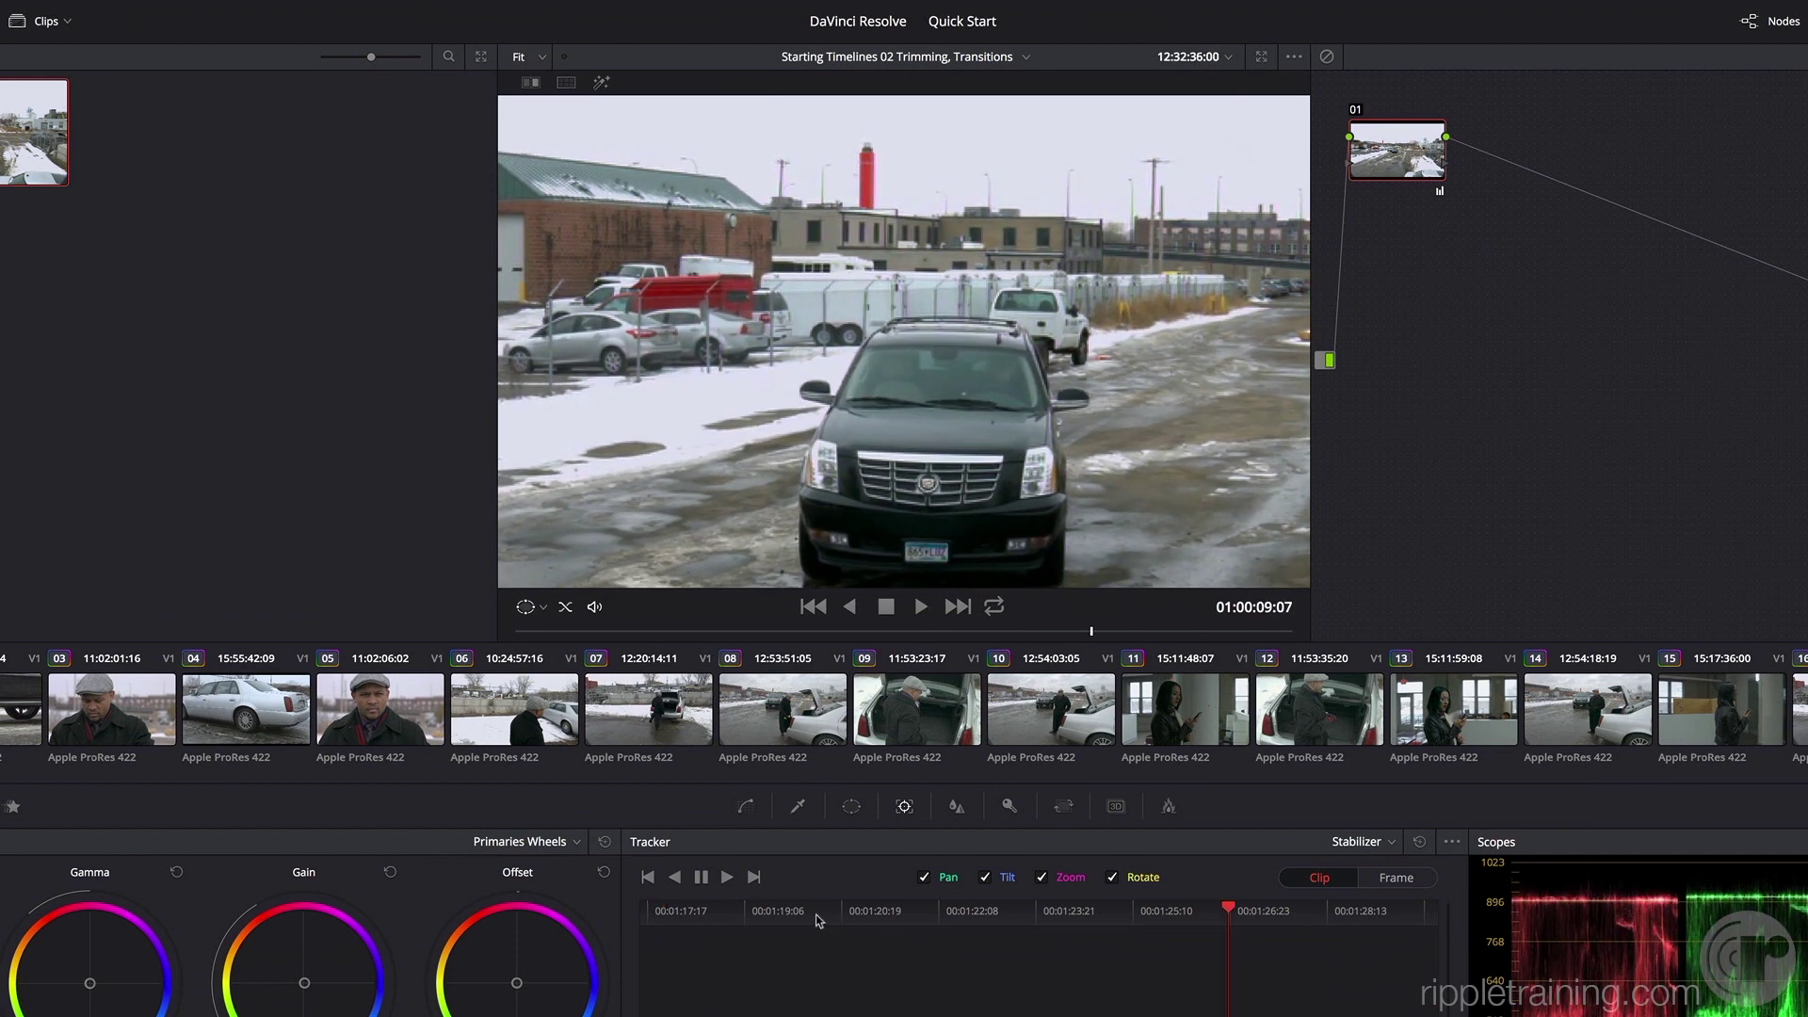
click(646, 914)
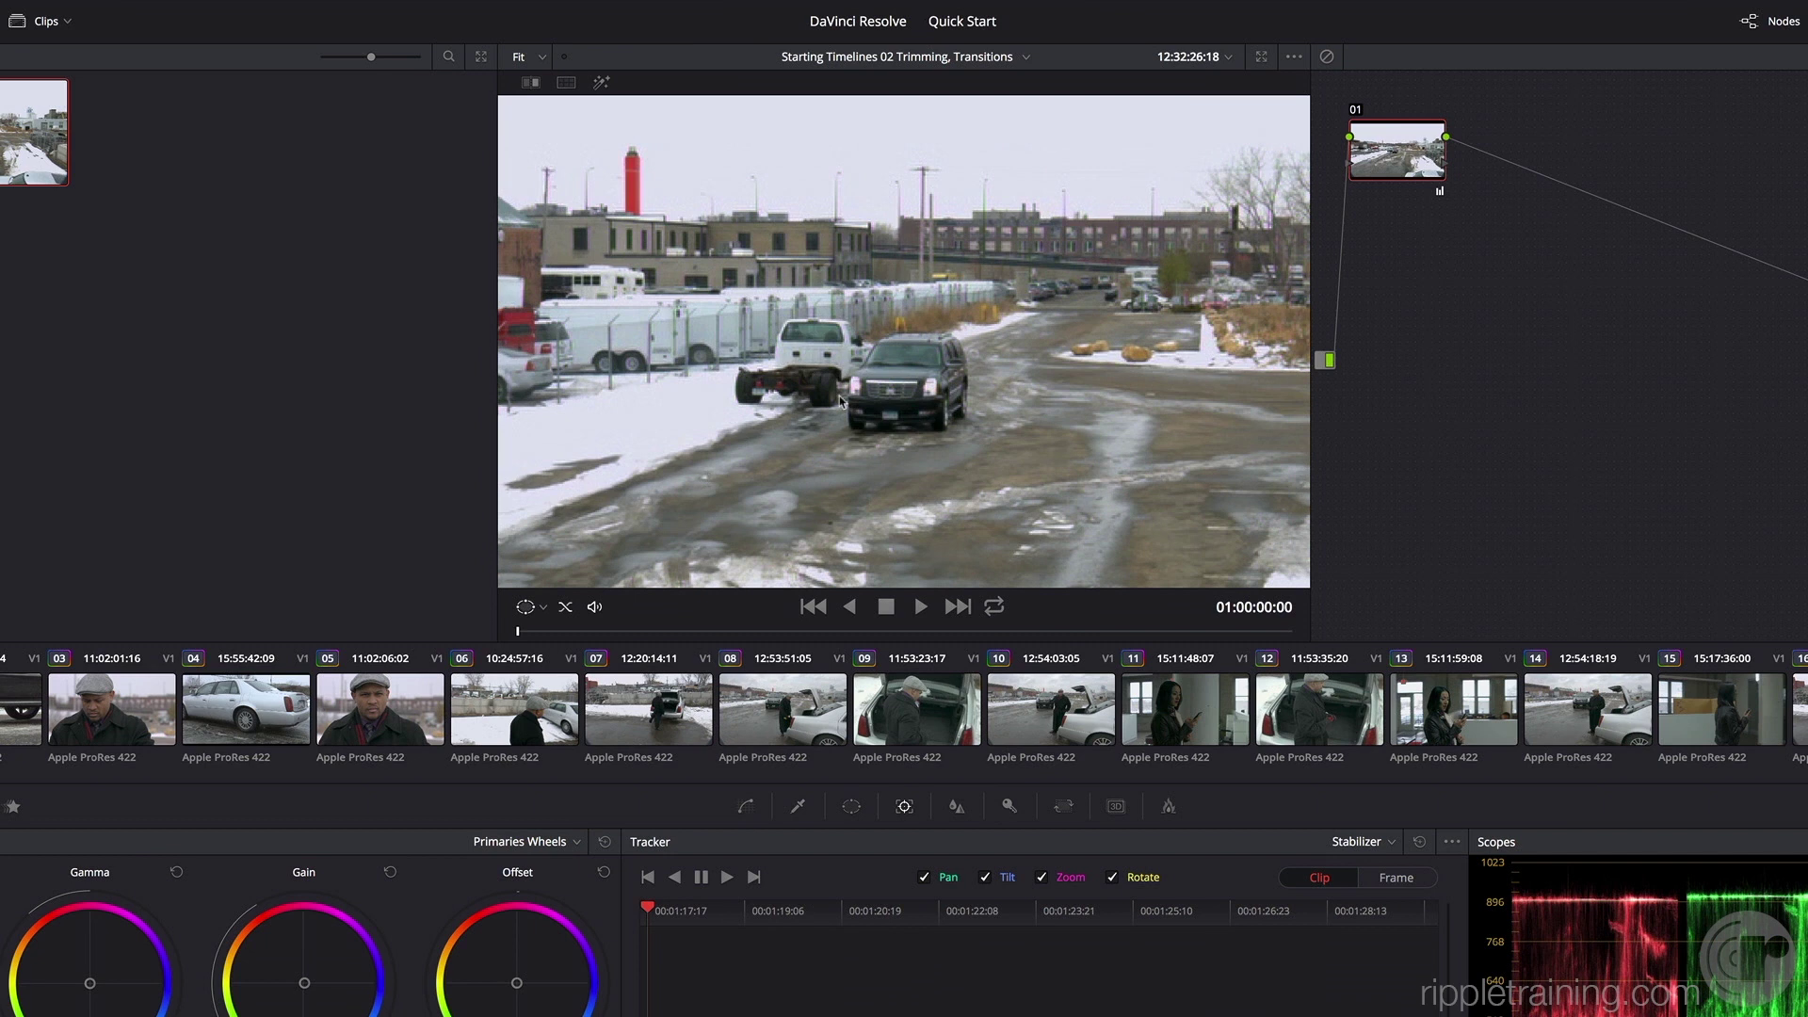
right_click(842, 402)
click(923, 598)
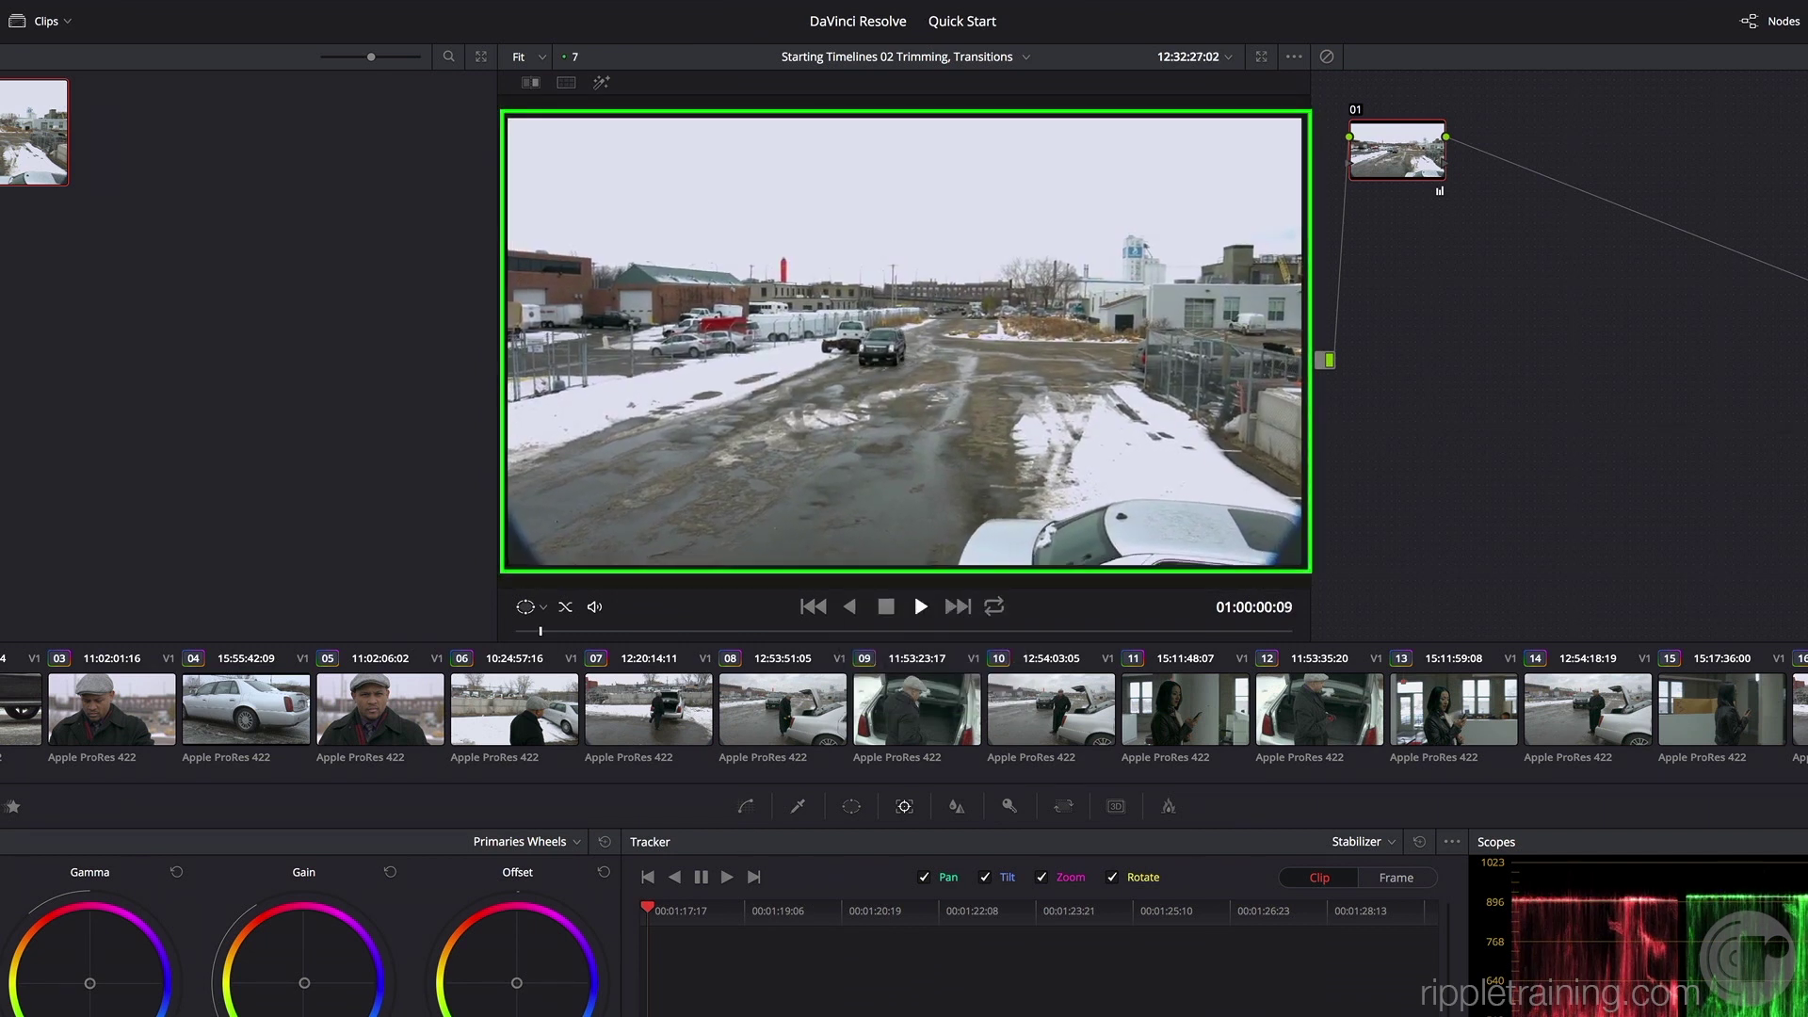
Step: Play the crane shot and re-apply stabilization with Zoom enabled
key(space)
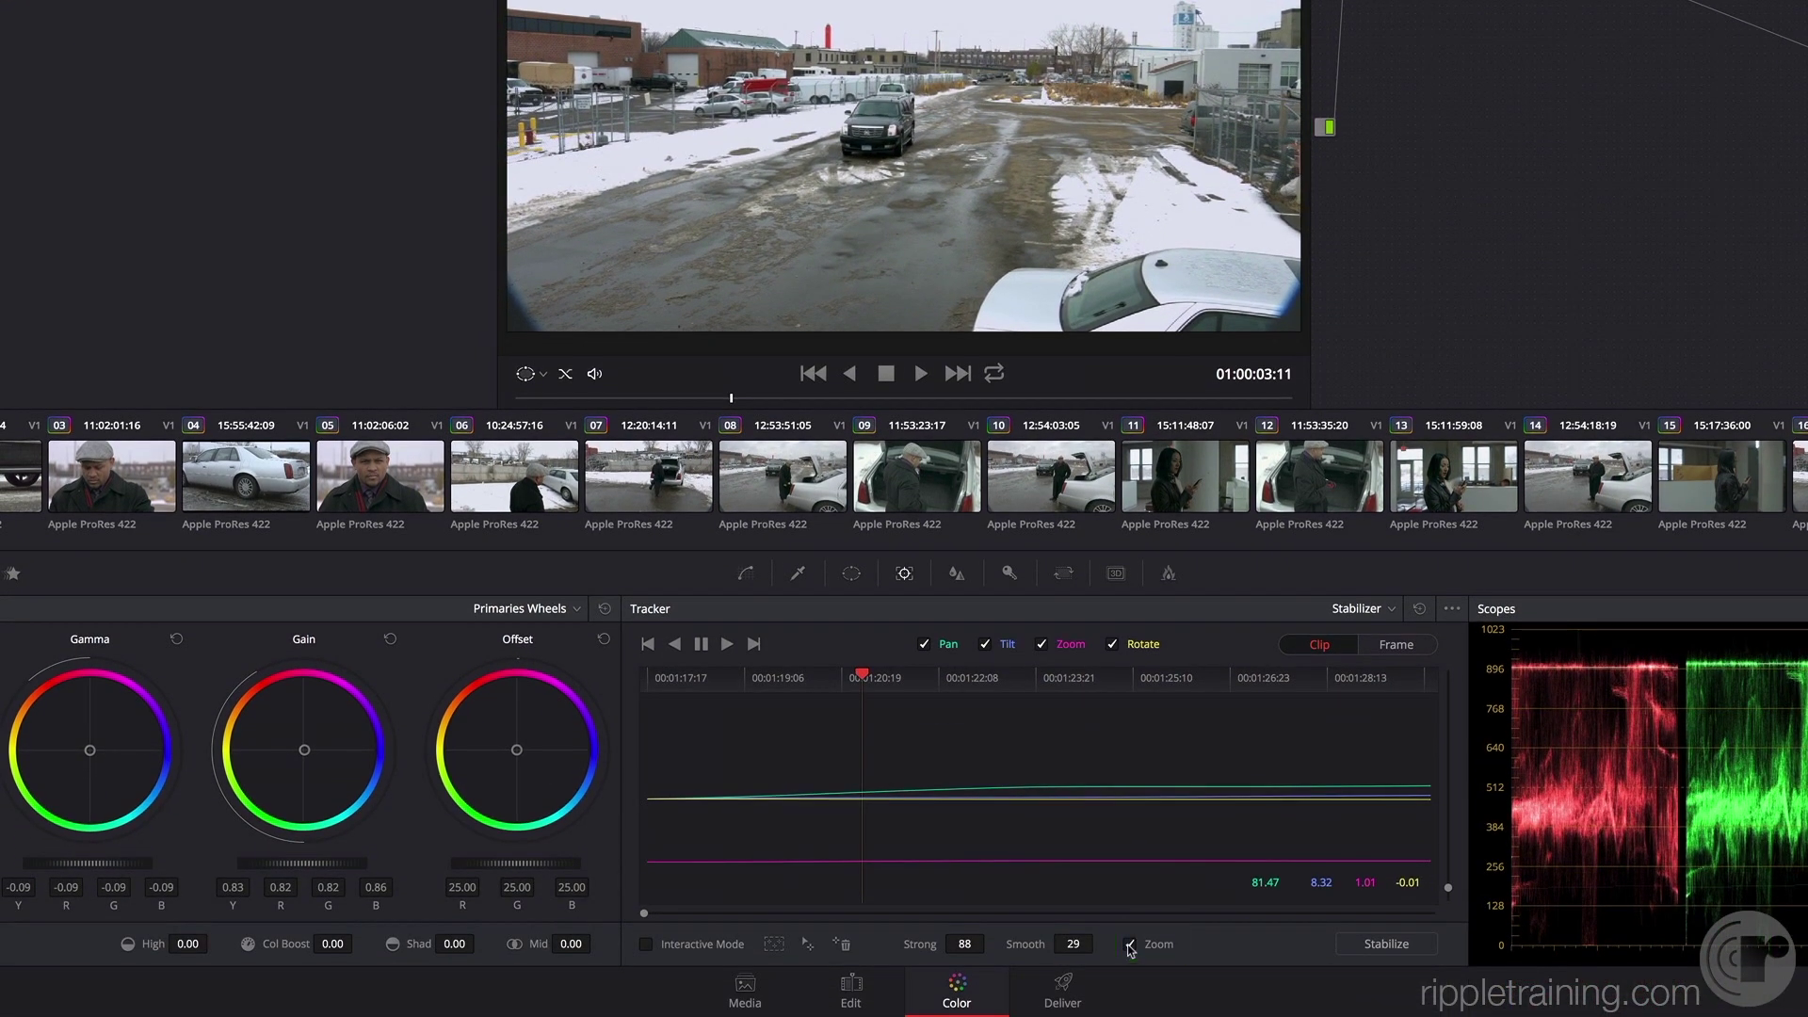
click(1403, 948)
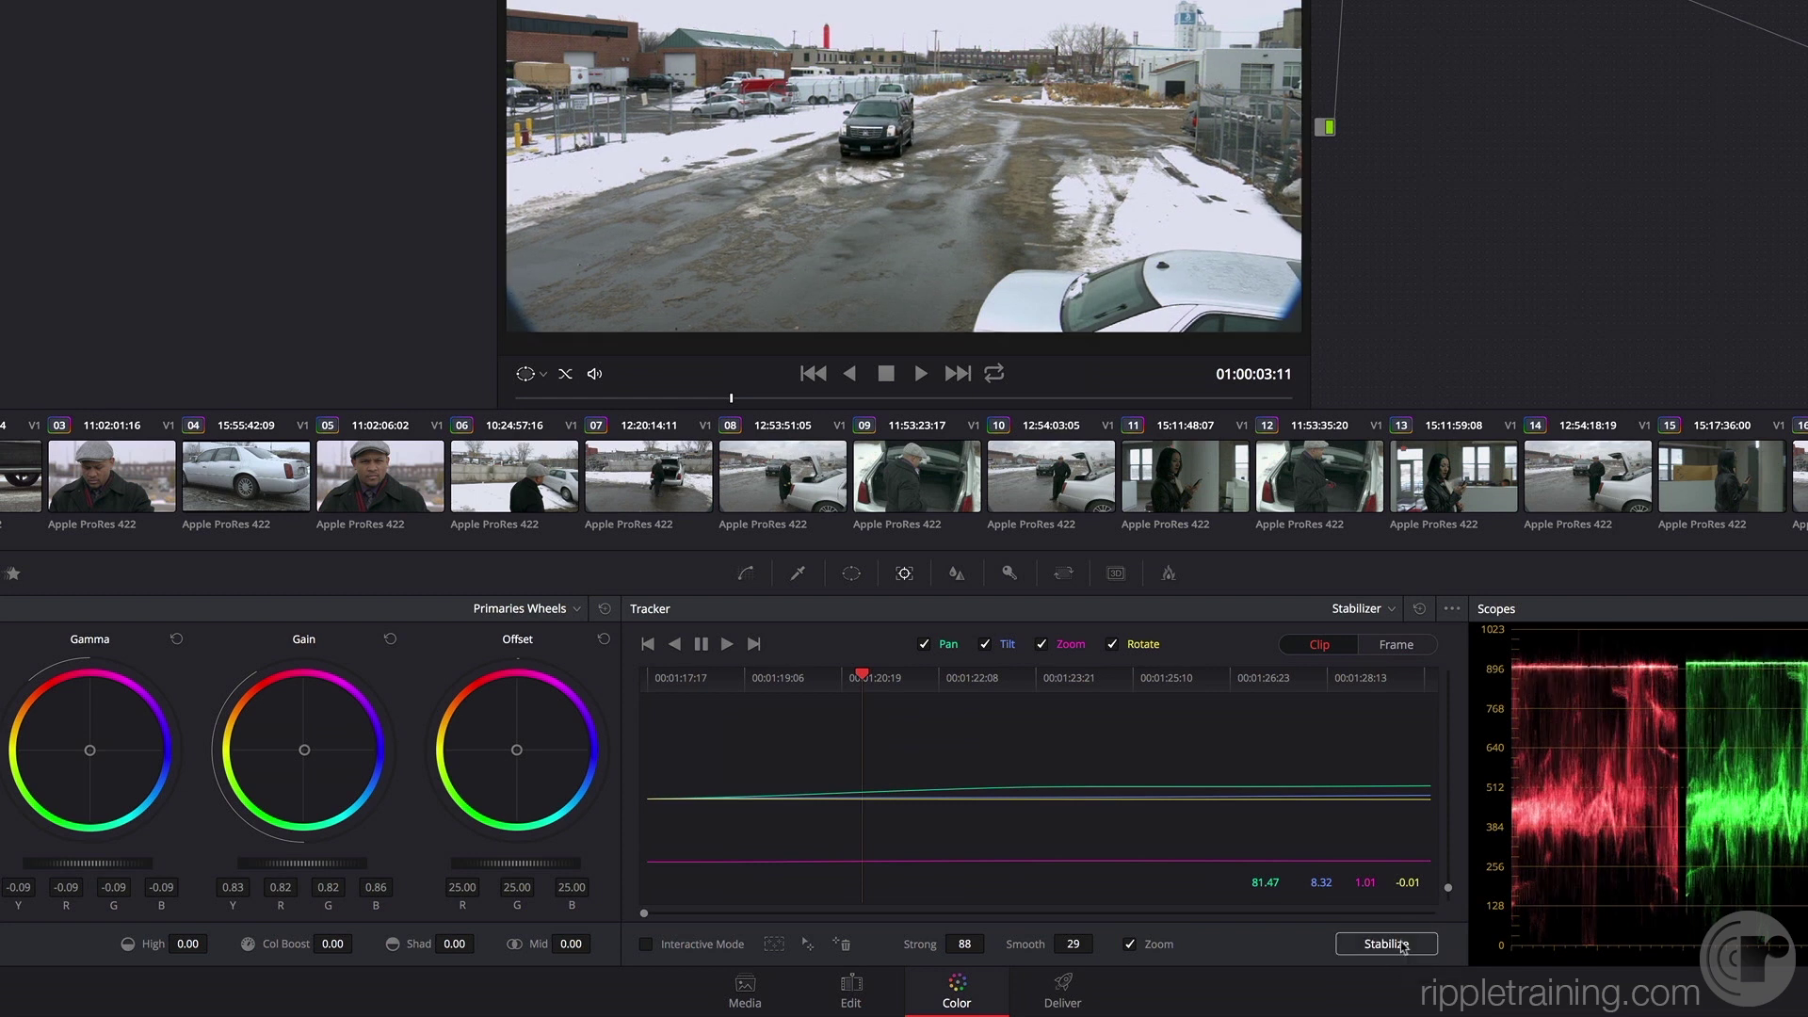